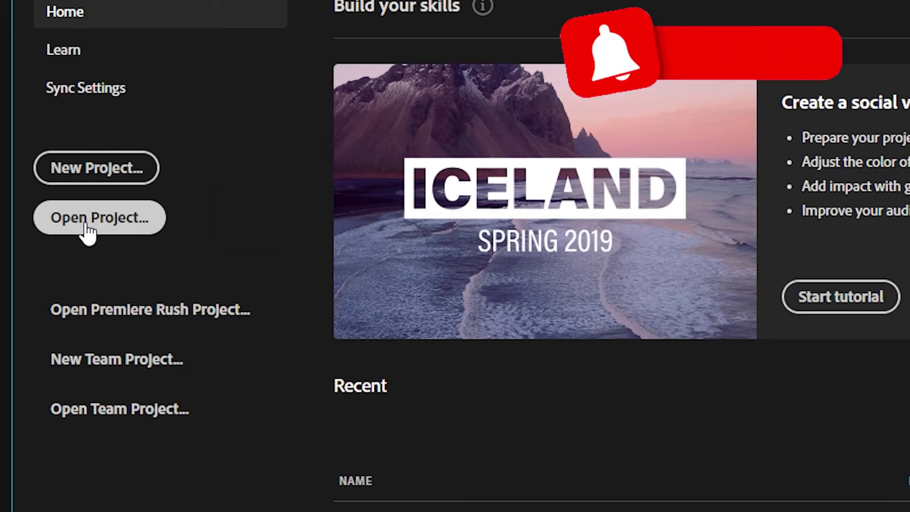
- Create a new project named BEGINNER TEST, stored in the Proj folder of the Beginner Test folder on the desktop
left_click(101, 179)
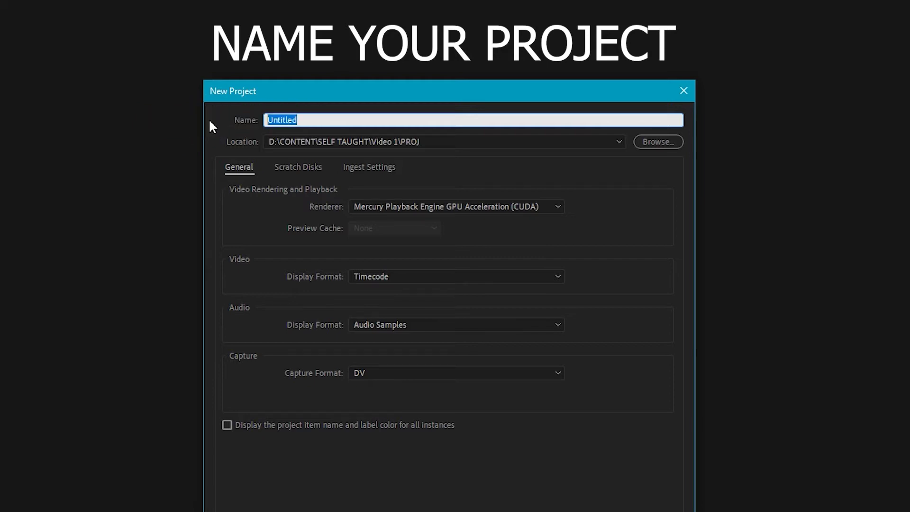
type("bEG")
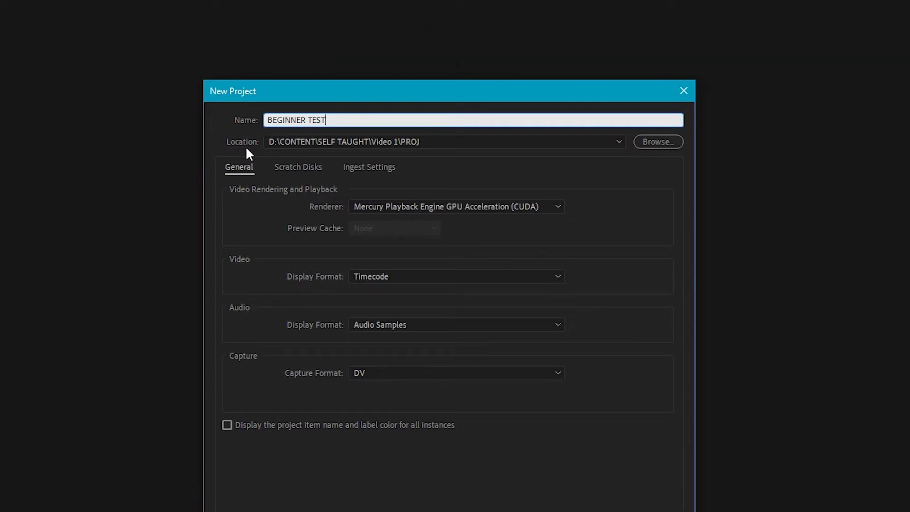
left_click(657, 145)
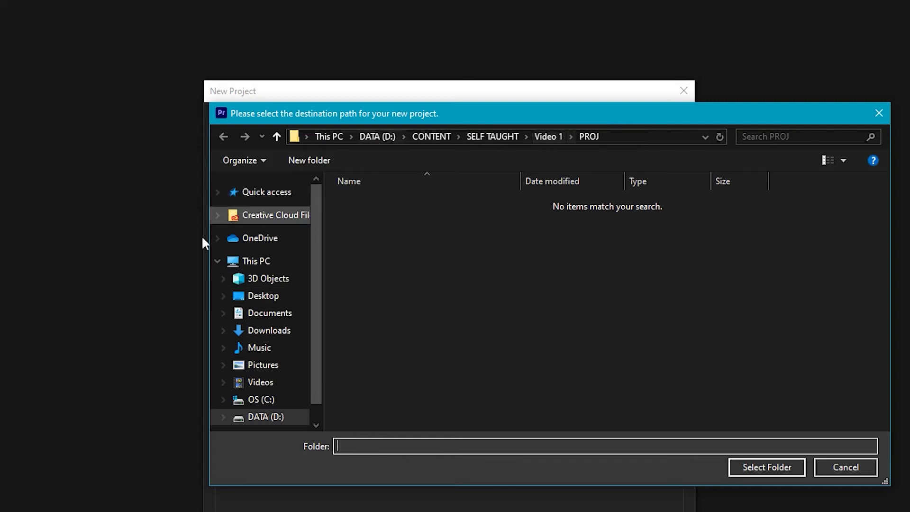
left_click(272, 296)
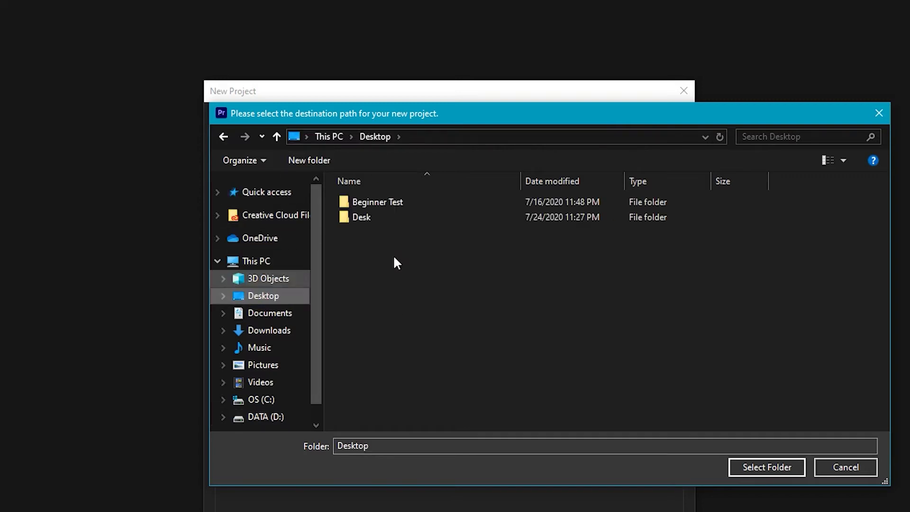
double_click(376, 202)
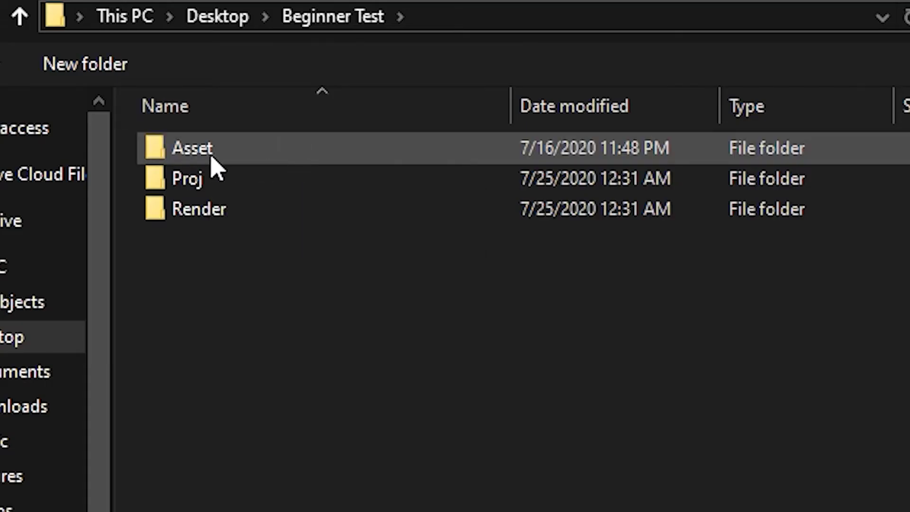
mouse_move(191, 154)
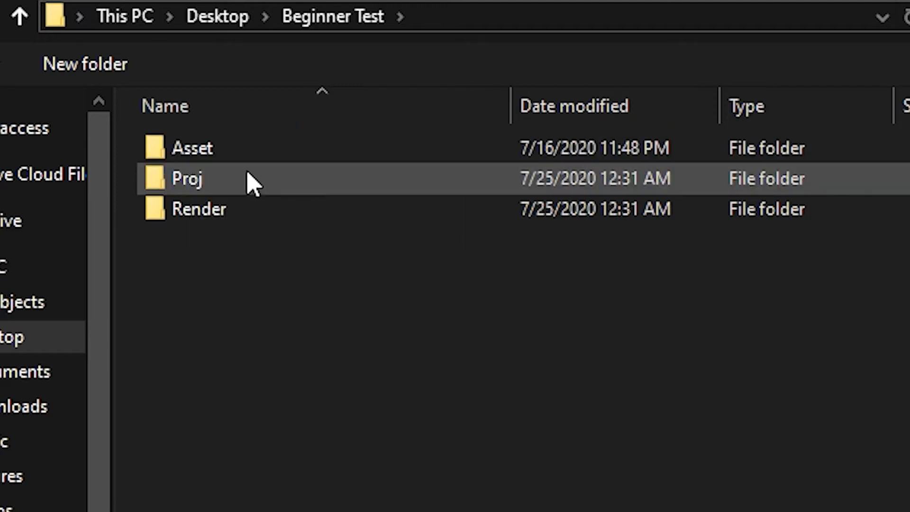
mouse_move(244, 154)
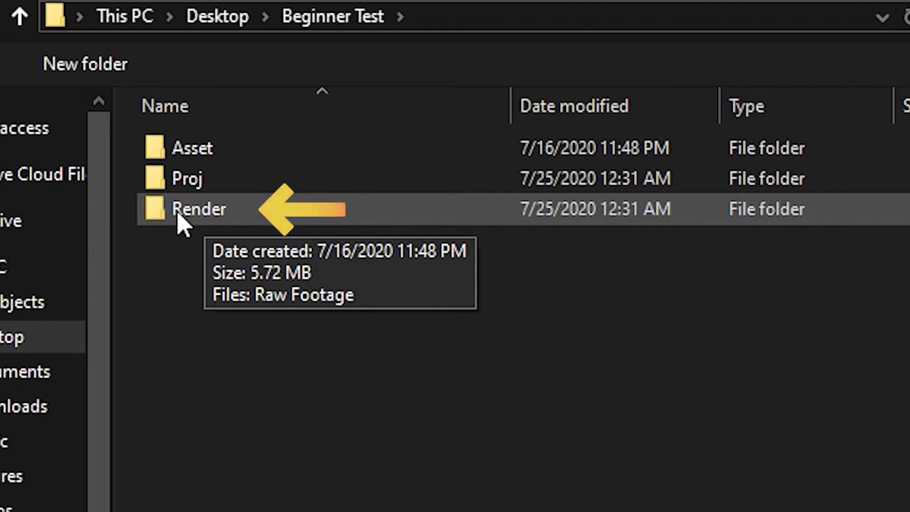
left_click(182, 180)
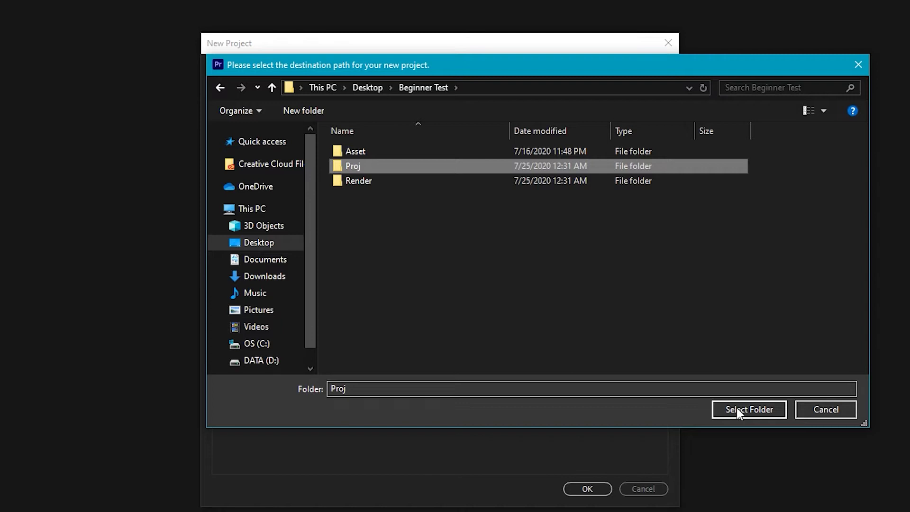
left_click(737, 411)
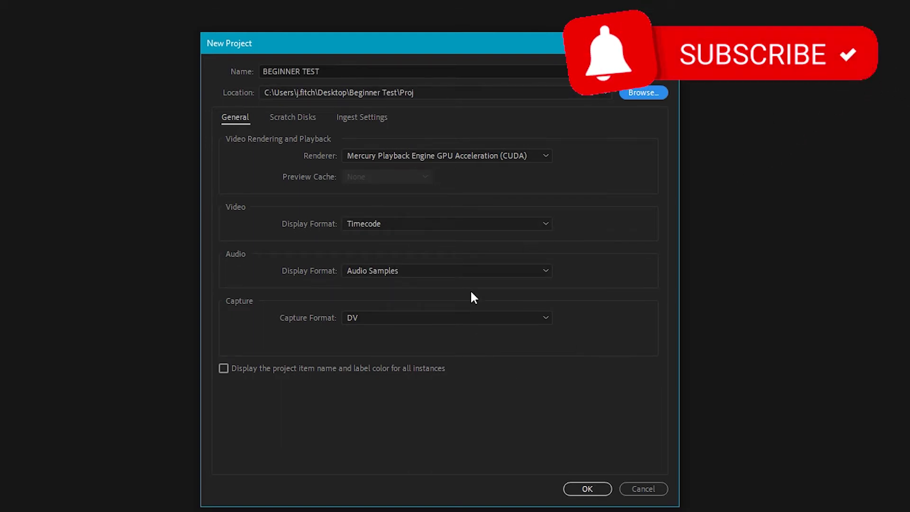
left_click(587, 489)
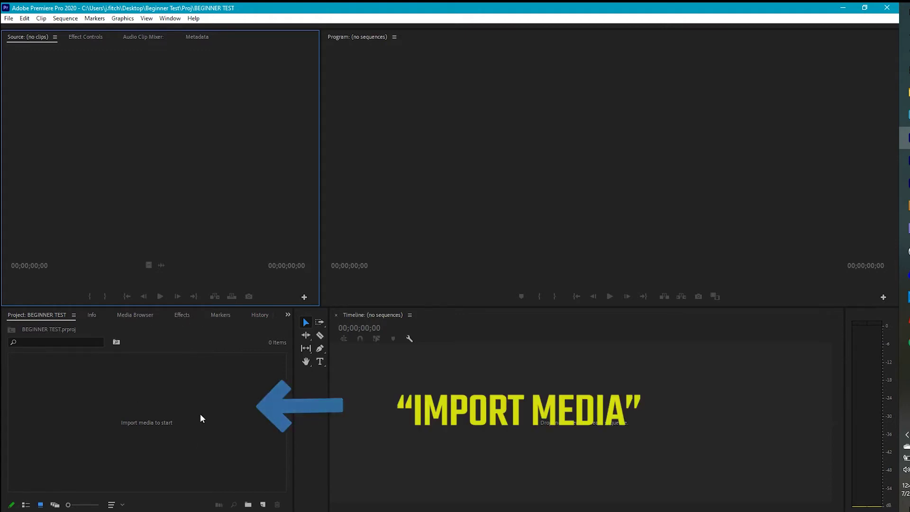
- Import the Raw Footage video from the CONTENT > SELF TAUGHT > RAW FOOTAGE folder on the DATA (D:) drive
double_click(163, 414)
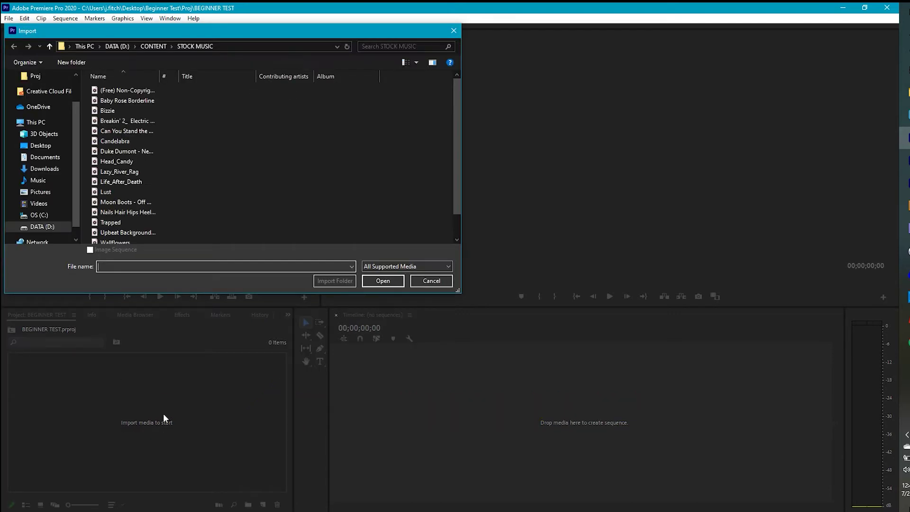
left_click(51, 229)
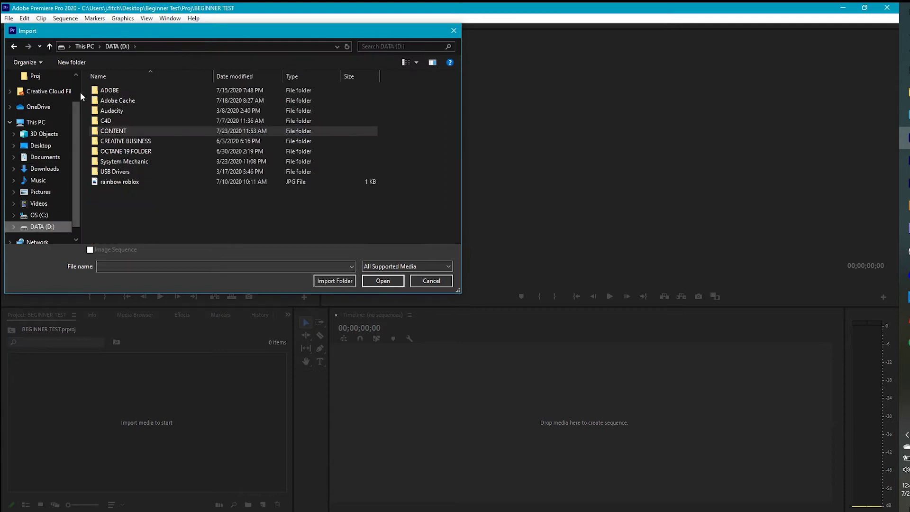
double_click(112, 131)
scroll(144, 156, "down", 12)
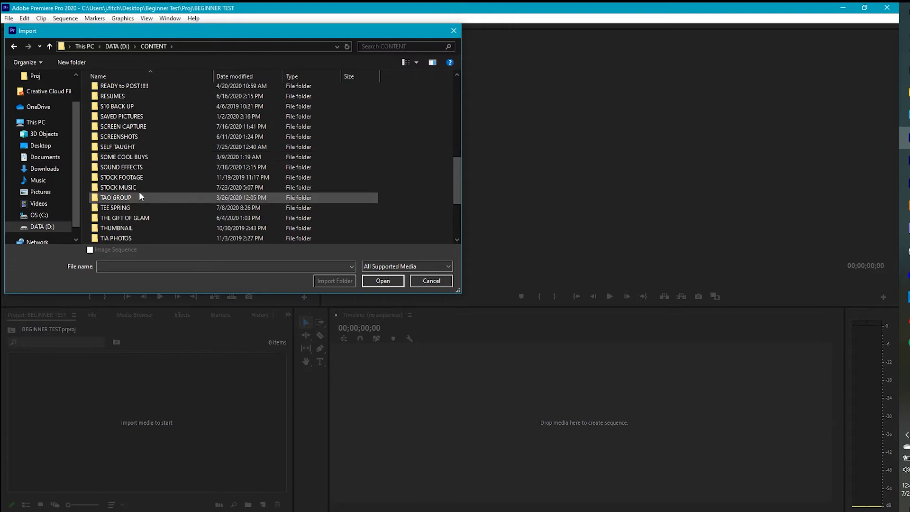
double_click(133, 148)
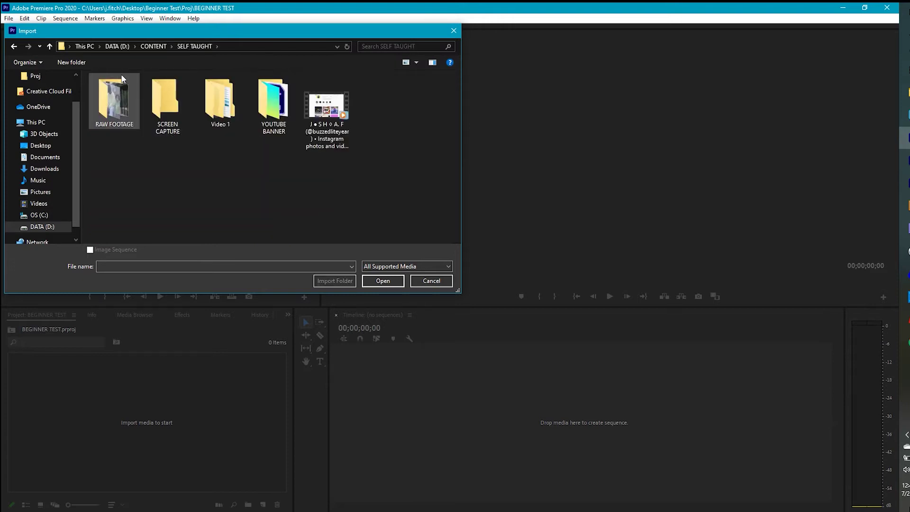
double_click(124, 94)
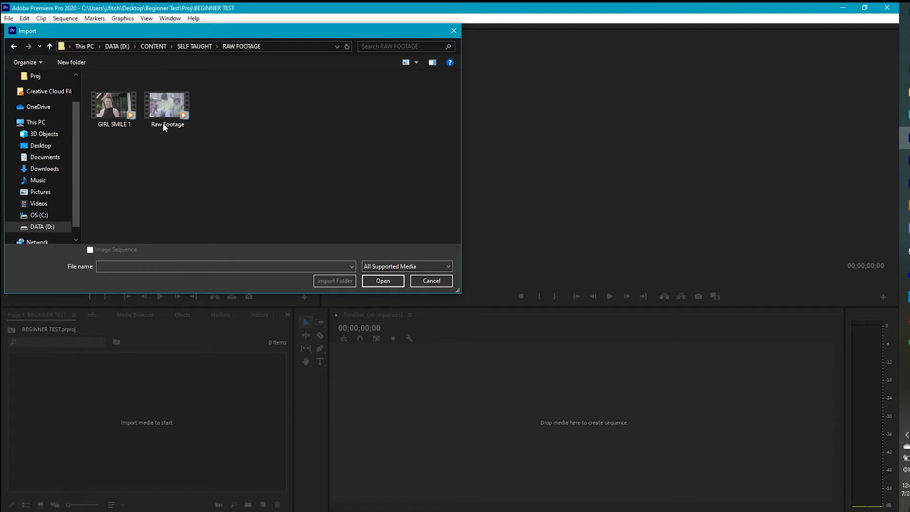
left_click(165, 109)
left_click(378, 283)
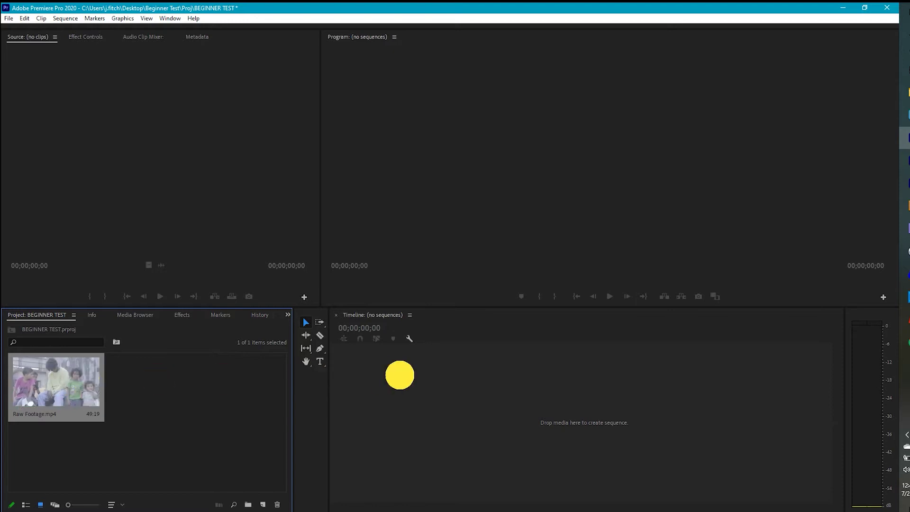
- Build a sequence by placing Raw Footage.mp4 in the empty timeline, and remove both the clip and the sequence again
left_click_drag(401, 480, 401, 480)
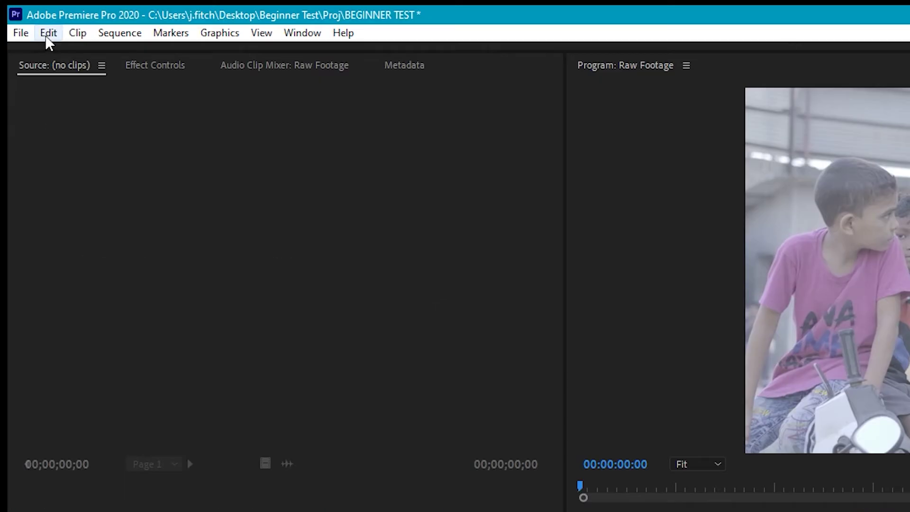
left_click(24, 19)
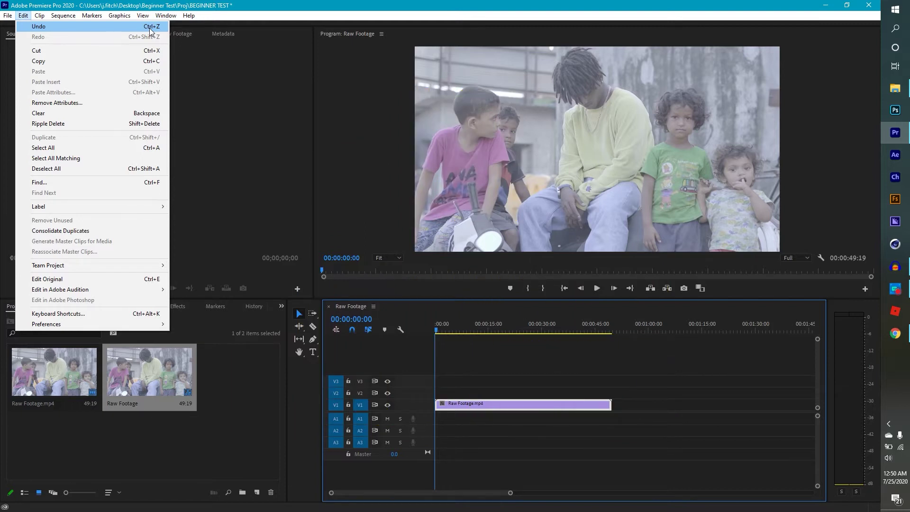
left_click(45, 27)
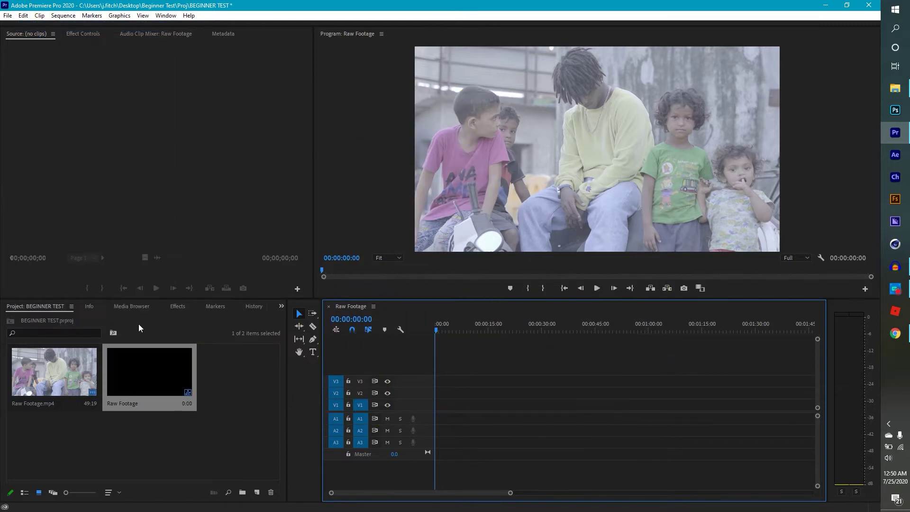
left_click(135, 386)
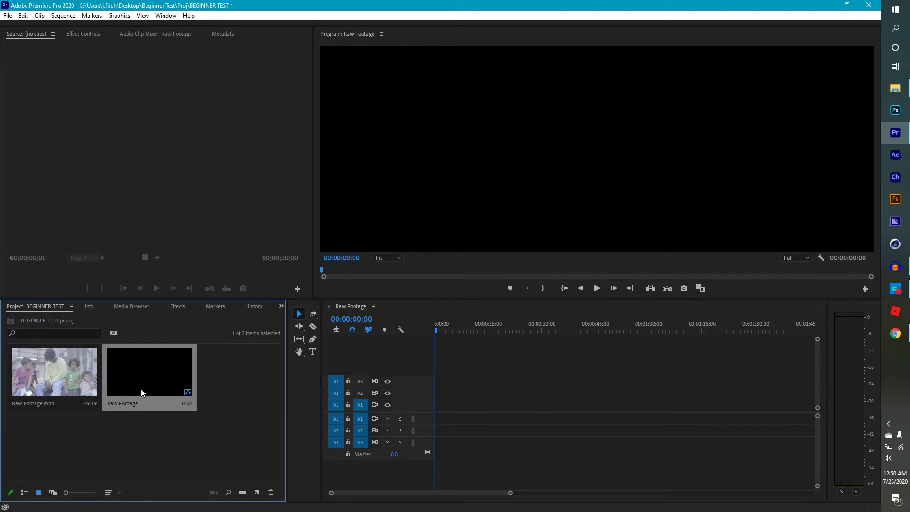
key("Delete")
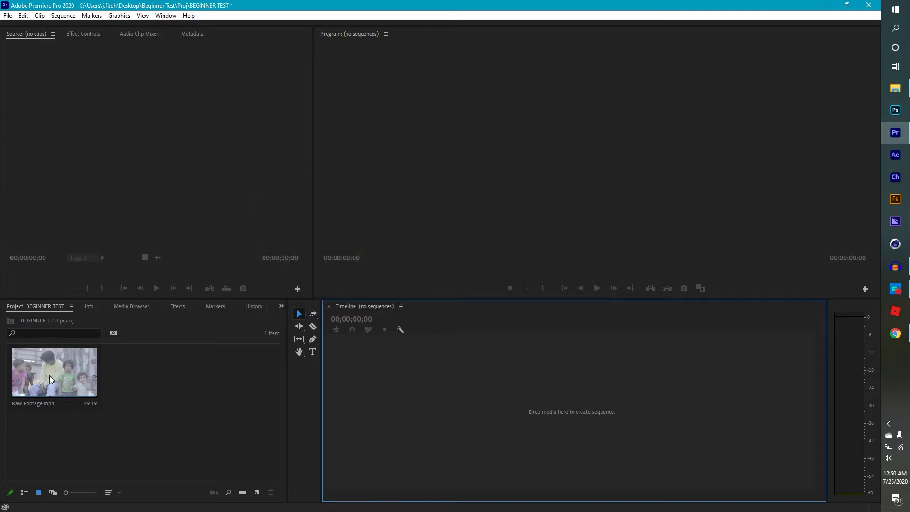
- Create a new sequence from the Raw Footage.mp4 clip, and undo its creation until only the imported clip is left
right_click(54, 371)
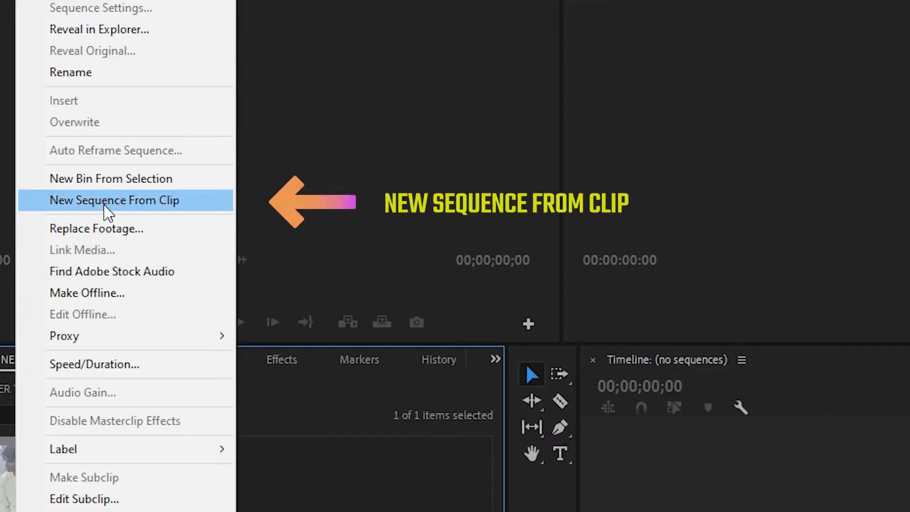
left_click(104, 204)
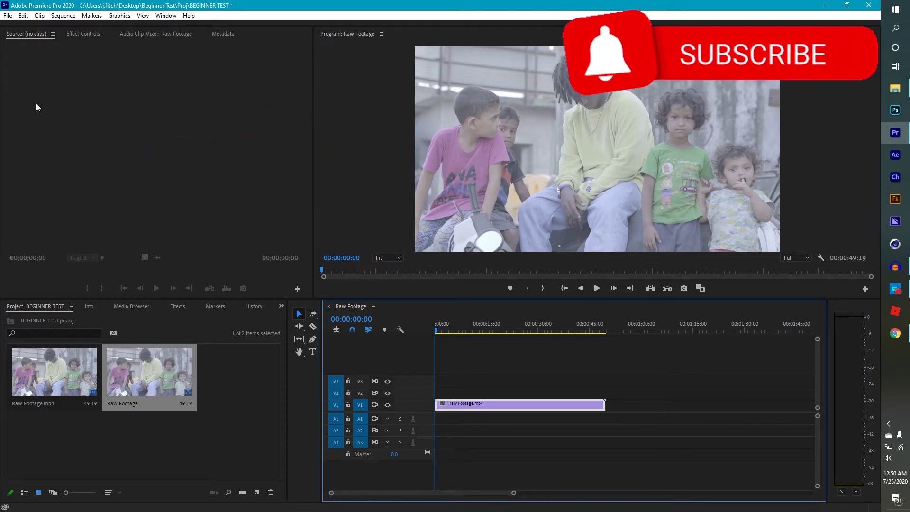
left_click(28, 17)
left_click(39, 27)
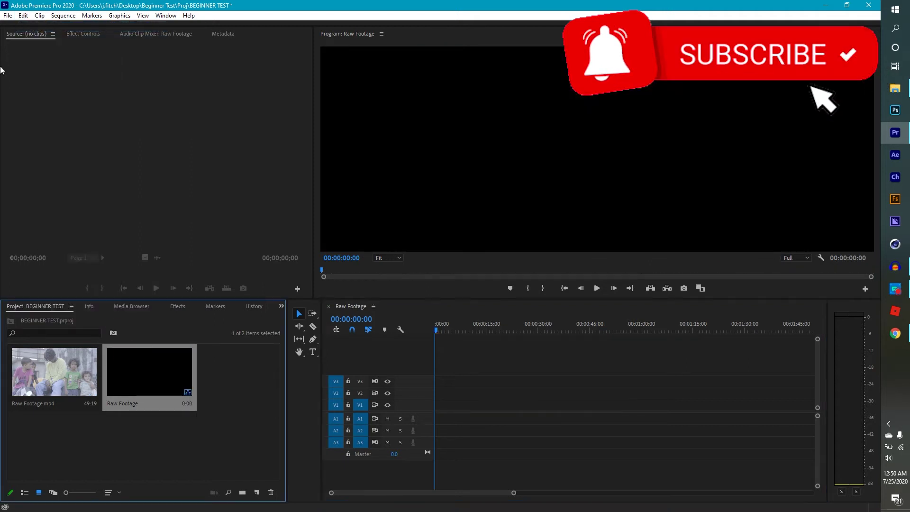
left_click(27, 16)
left_click(39, 27)
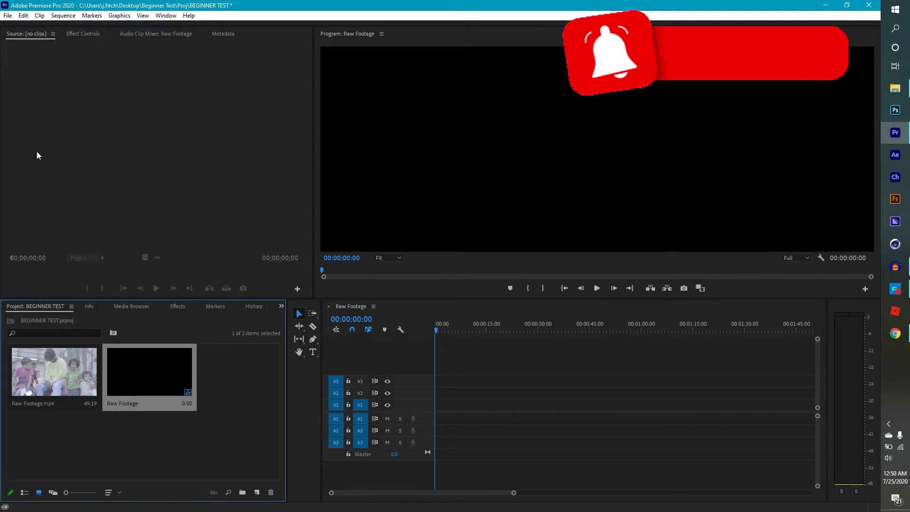
left_click(24, 17)
left_click(37, 26)
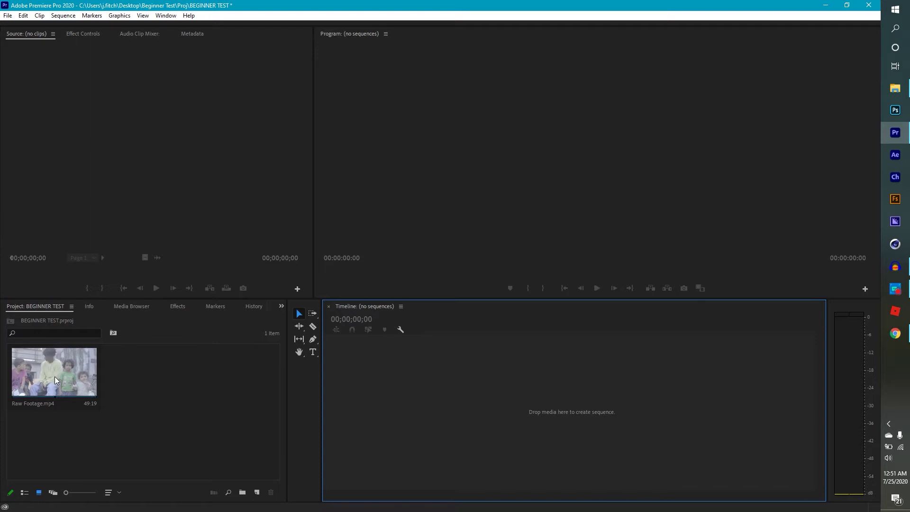
- Open Raw Footage.mp4 in the Source monitor and mark the In point at its very start, 00:00:00:00
double_click(53, 368)
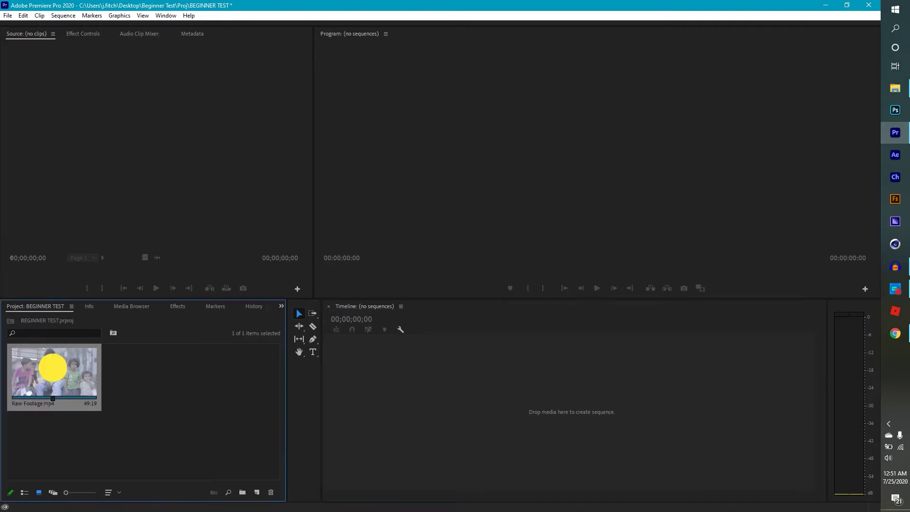
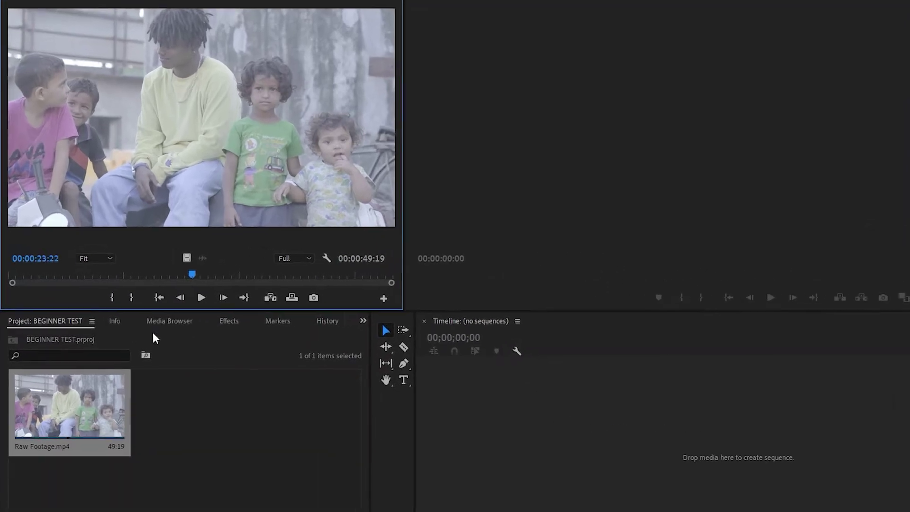
left_click(149, 272)
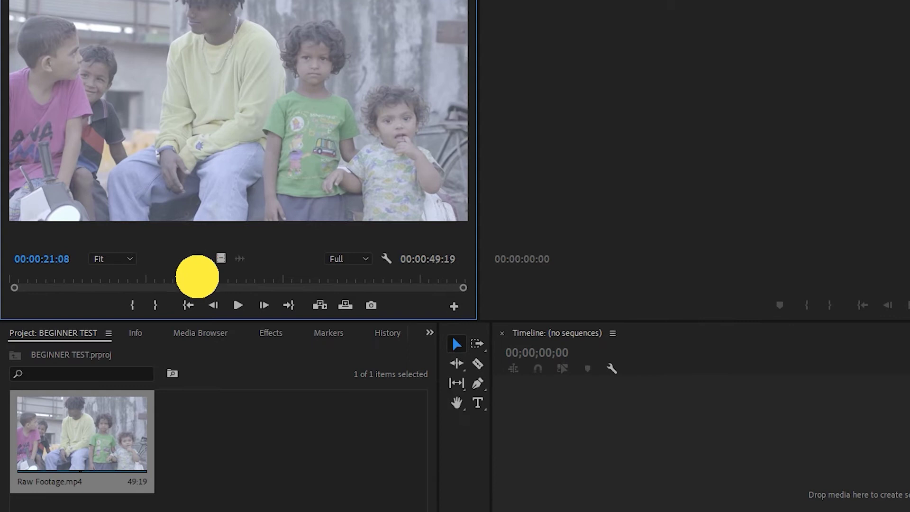
left_click_drag(198, 277, 2, 284)
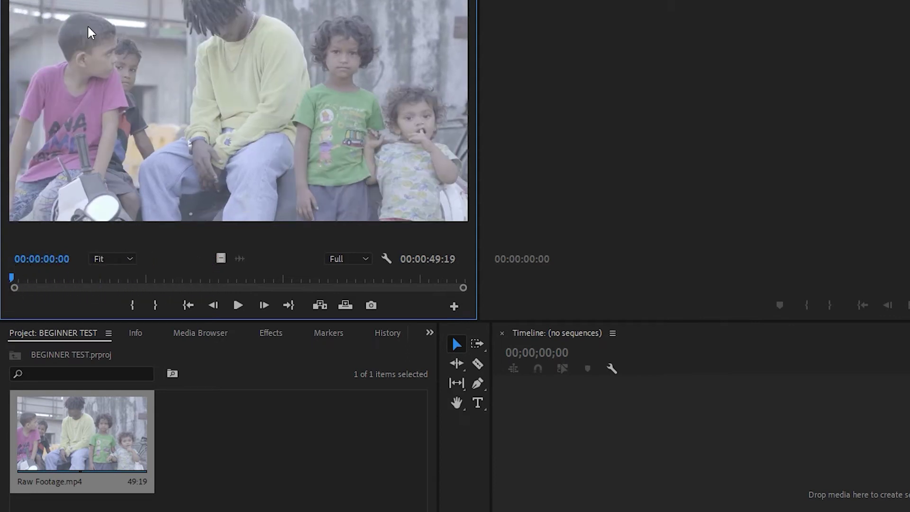
left_click(15, 283)
mouse_move(15, 281)
left_mouse_down()
mouse_move(104, 280)
mouse_move(5, 277)
left_mouse_up()
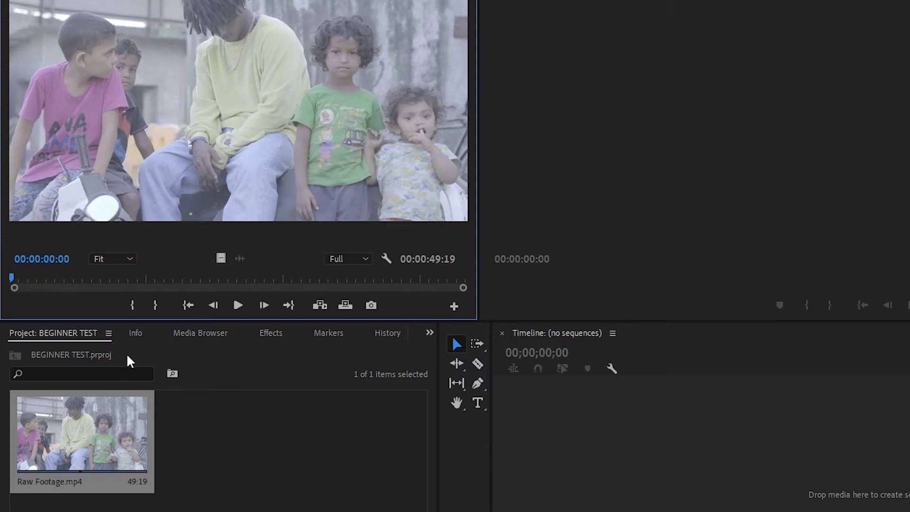
left_click(132, 306)
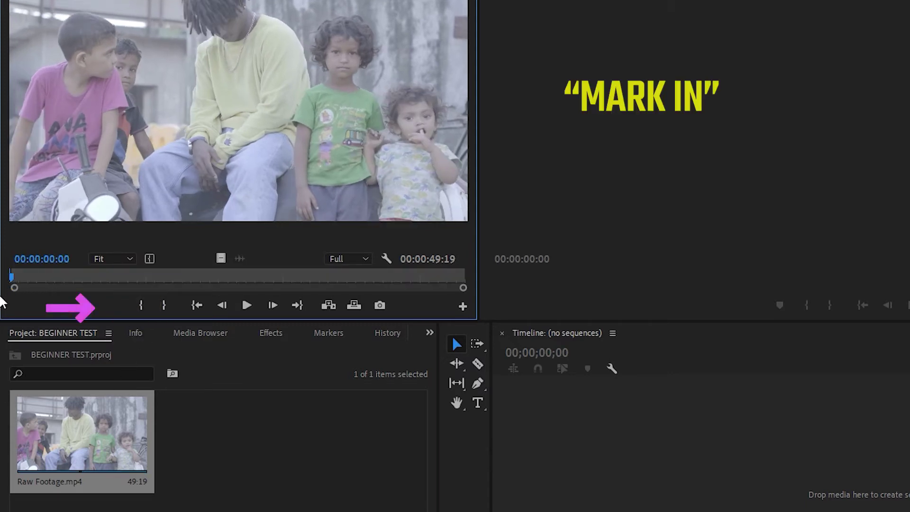
- Mark the Out point at 00:00:09:09 and place the marked range in the timeline as a new sequence
left_click_drag(12, 283, 94, 281)
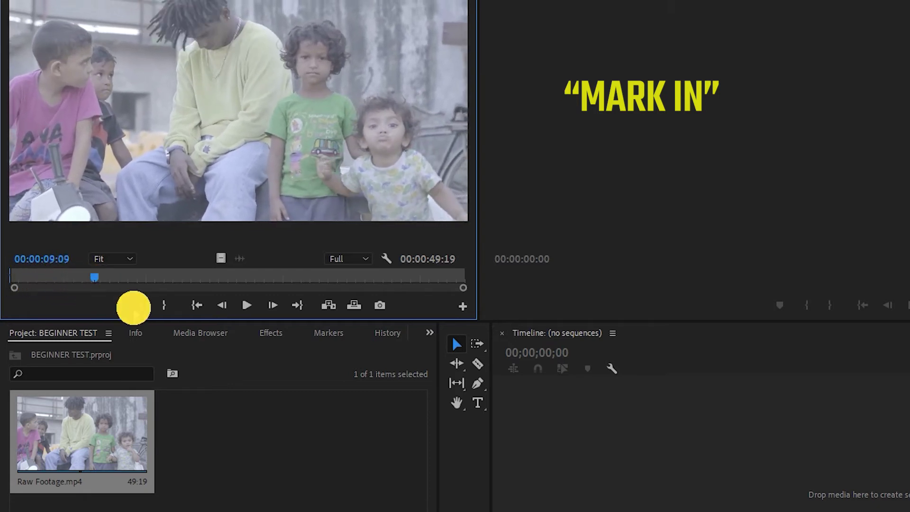
left_click(165, 306)
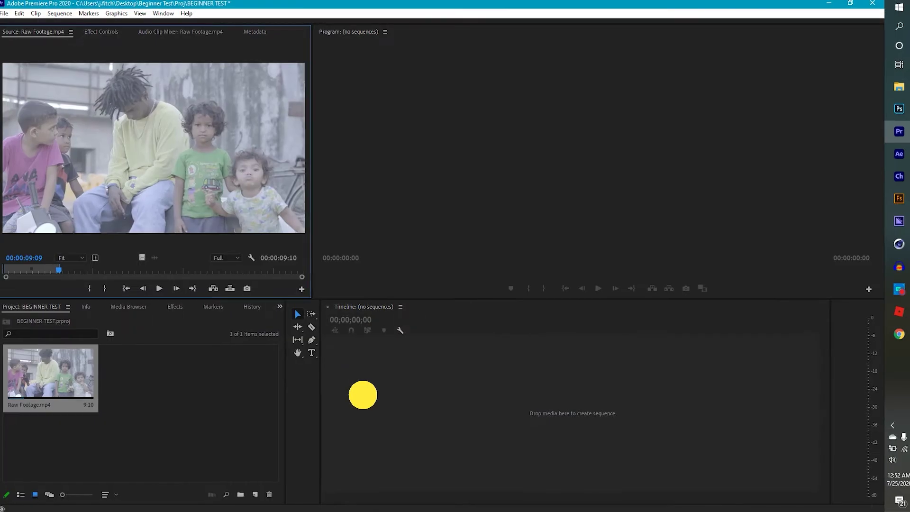
left_click_drag(365, 395, 367, 398)
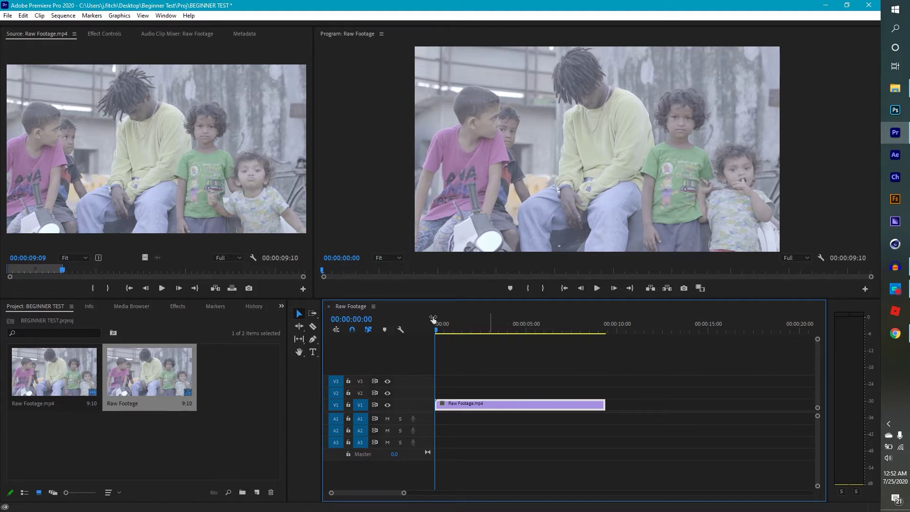
- Undo the clip's placement in the Raw Footage sequence and place only the marked range's video at the start of V1
left_click(22, 15)
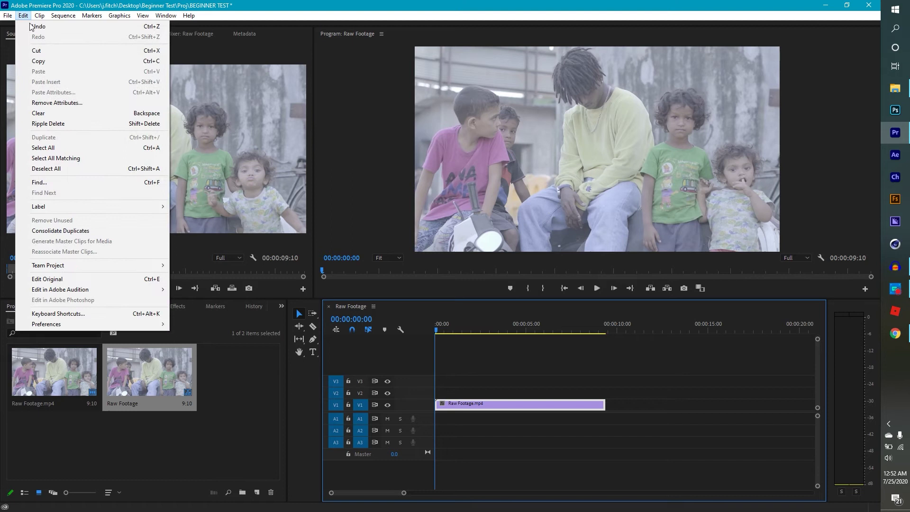
left_click(30, 26)
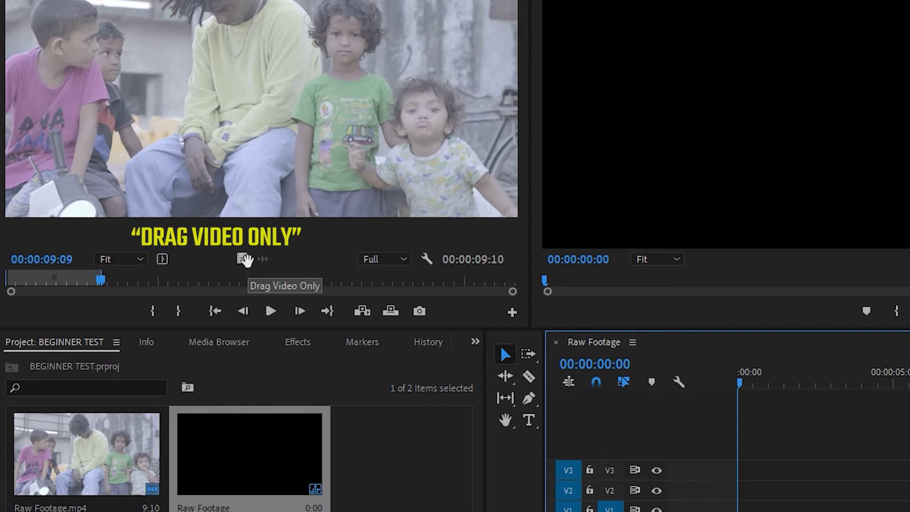
left_click_drag(243, 259, 743, 509)
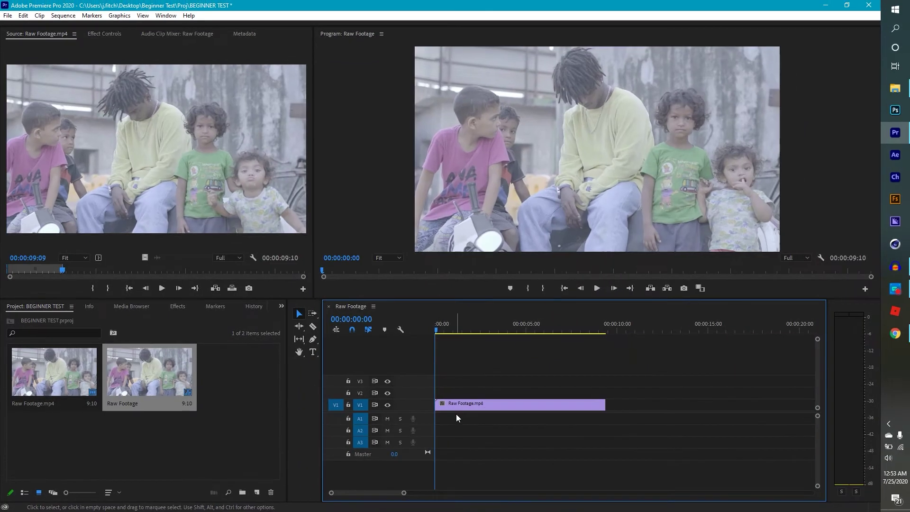
- Undo the video-only placement and place the marked range from the Source monitor at the start of V1
left_click(23, 16)
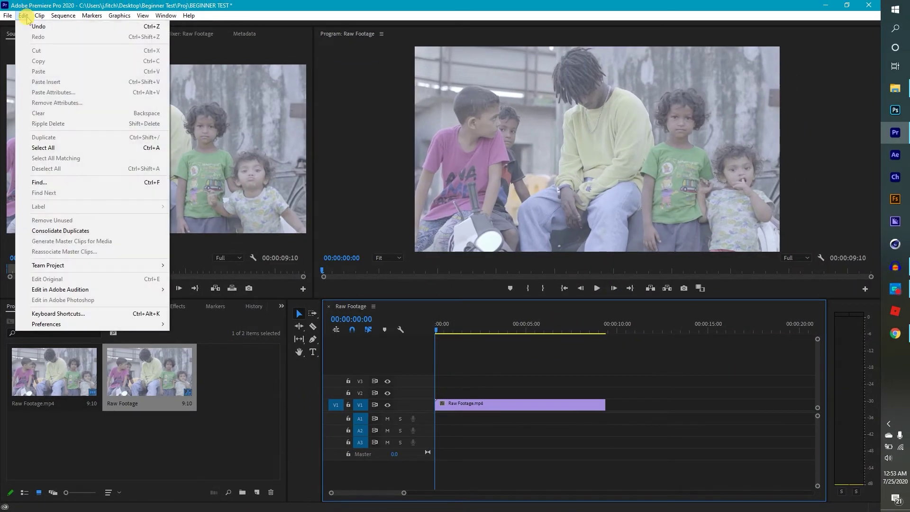
left_click(27, 26)
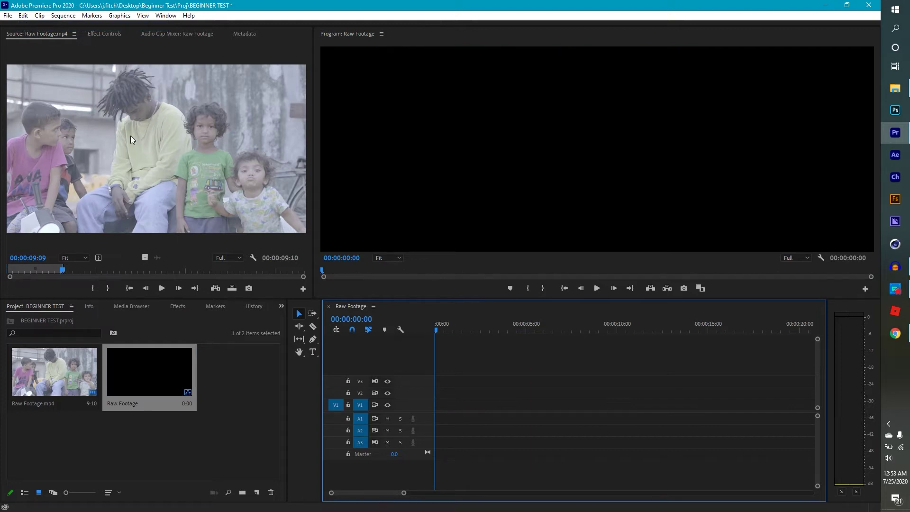
left_click_drag(143, 131, 437, 406)
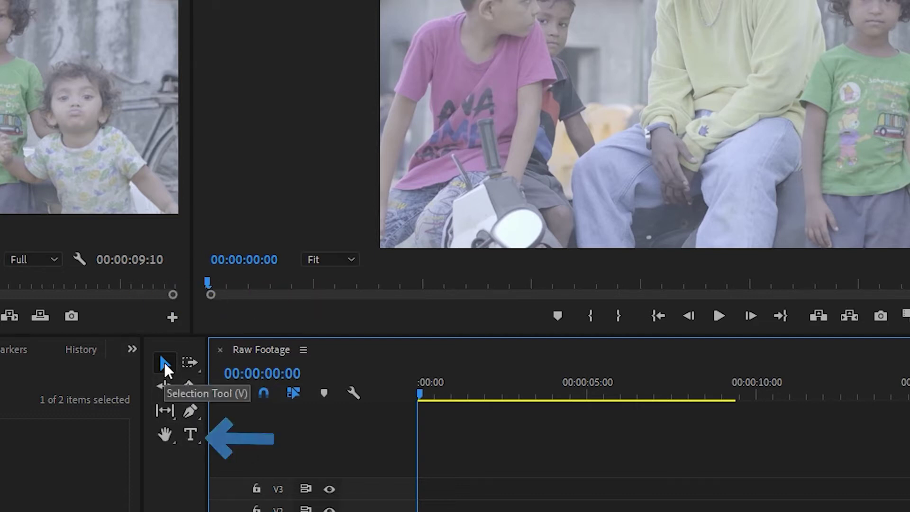
- Move the Raw Footage.mp4 clip along V1 with the Selection tool and return it to the start of the sequence
left_click(164, 361)
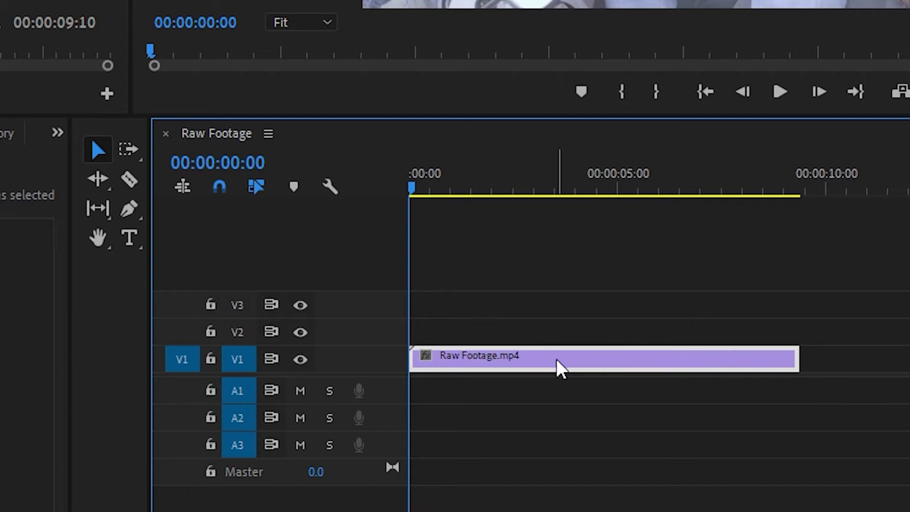
left_click_drag(539, 511, 638, 511)
left_click_drag(680, 356, 525, 351)
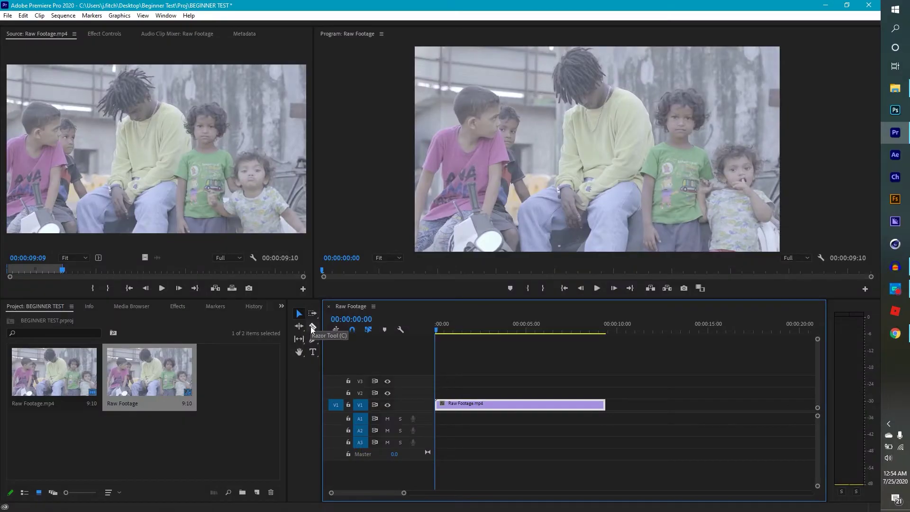
- Split the Raw Footage.mp4 clip on V1 into seven pieces with the Razor tool
left_click(312, 327)
left_click(465, 405)
left_click(478, 406)
left_click(504, 405)
left_click(522, 405)
left_click(544, 406)
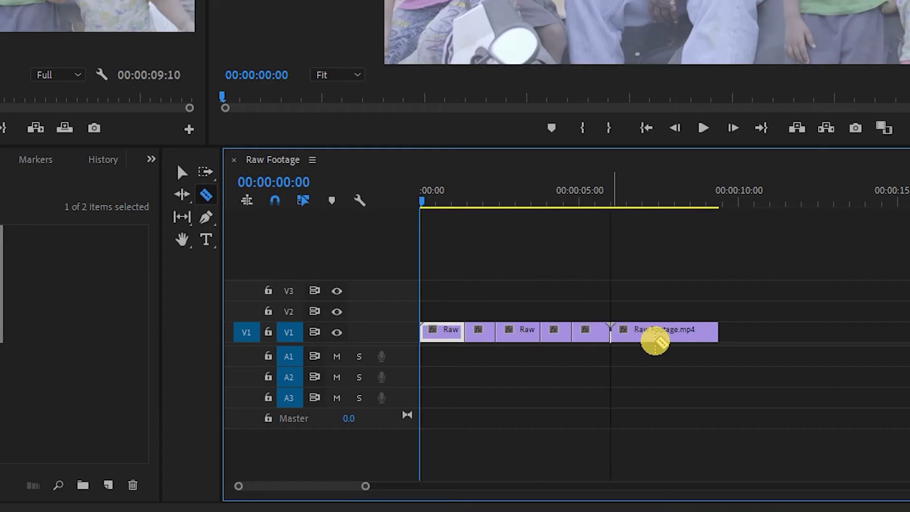
left_click(656, 337)
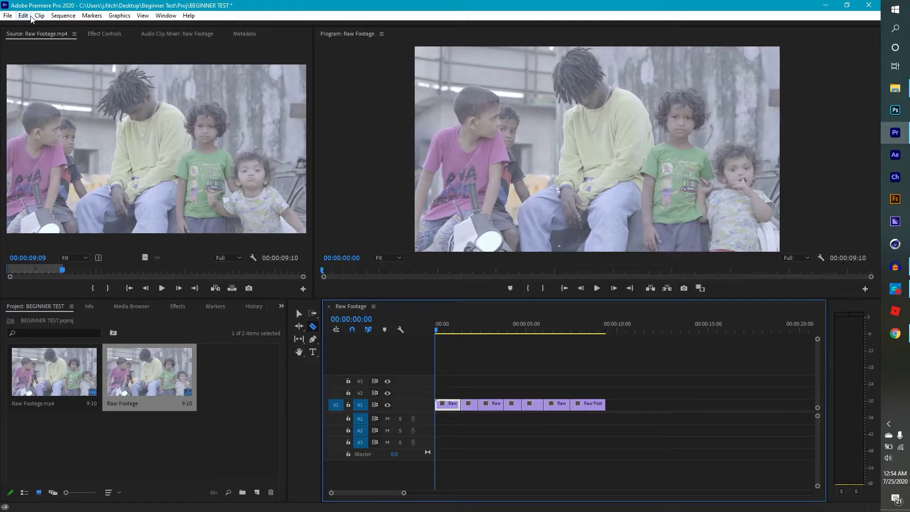
- Undo all the razor cuts on V1 until Raw Footage.mp4 is one whole clip
left_click(23, 15)
left_click(29, 26)
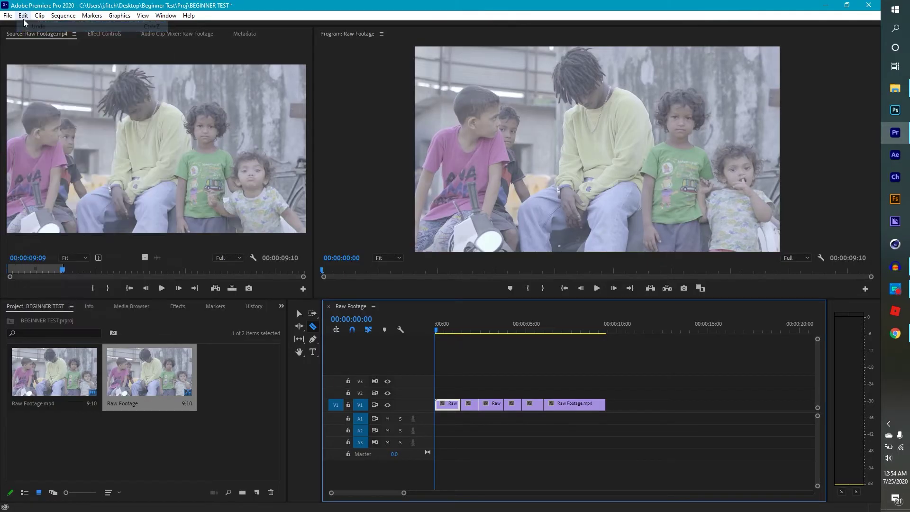
left_click(24, 15)
left_click(29, 26)
key("ctrl+z")
key("ctrl+z")
key("ctrl+z")
key("ctrl+z")
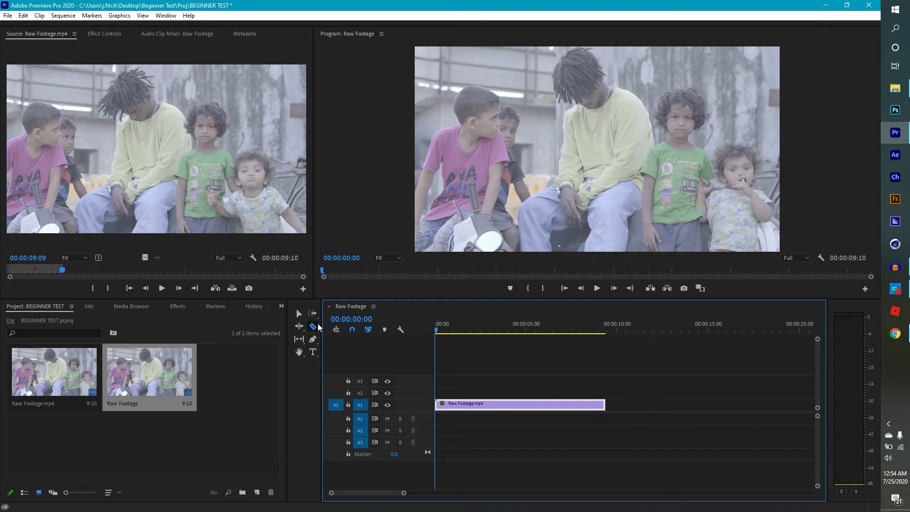
- Add the title text BEGINNER TEST over the footage, just below the middle of the frame, with the Type tool
left_click(313, 352)
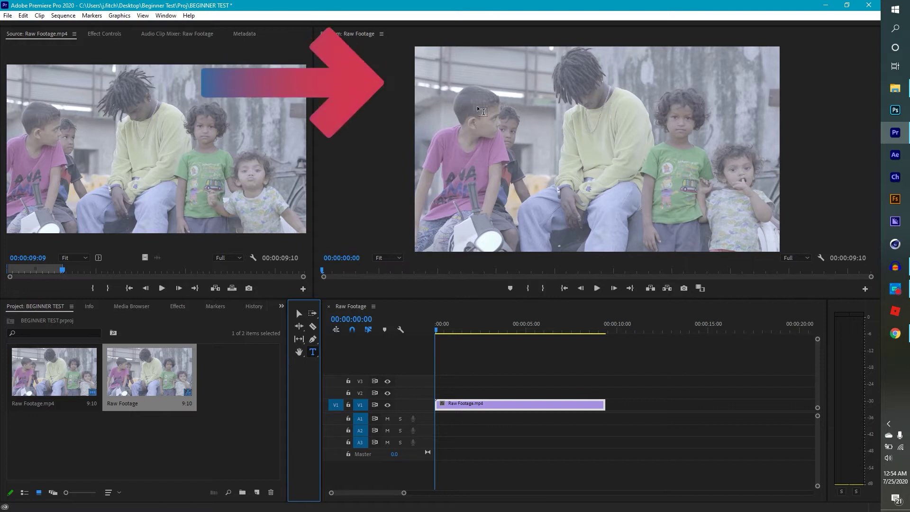
left_click(549, 134)
left_click(550, 184)
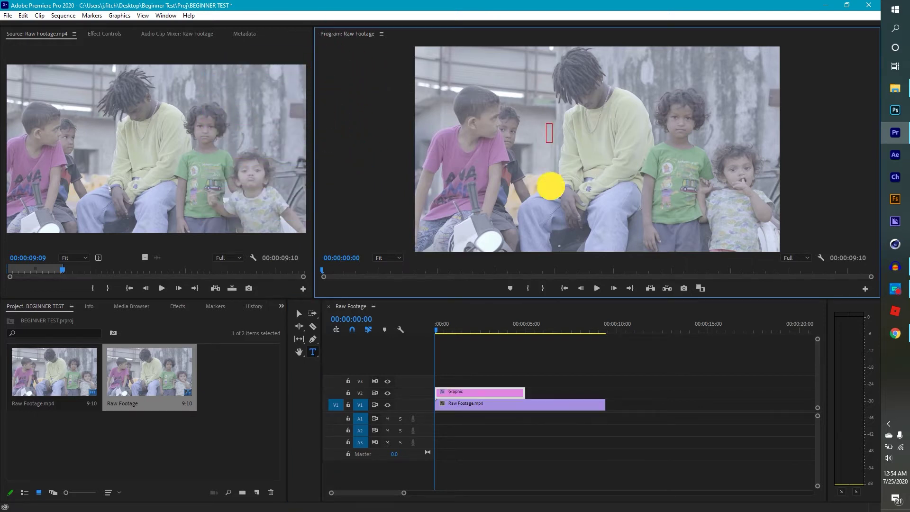
type("BEGI")
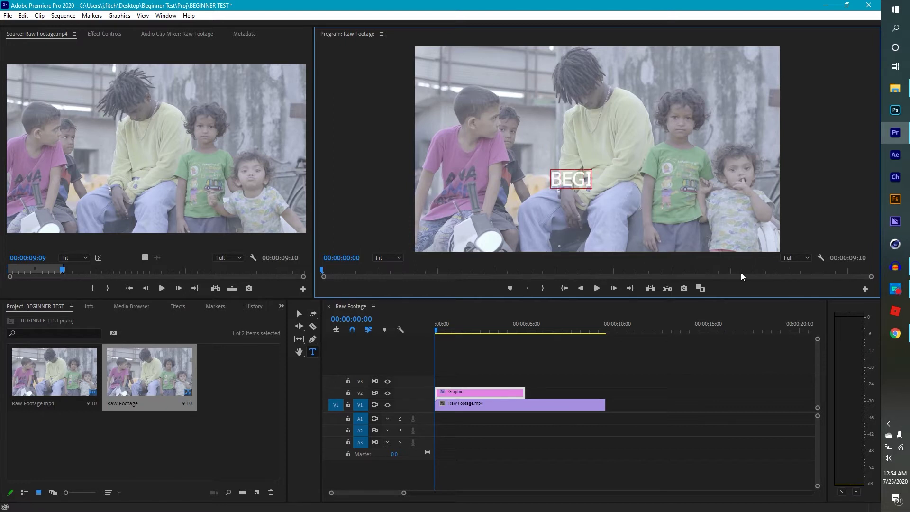
type("NNER tEST")
key("BackSpace")
key("BackSpace")
key("BackSpace")
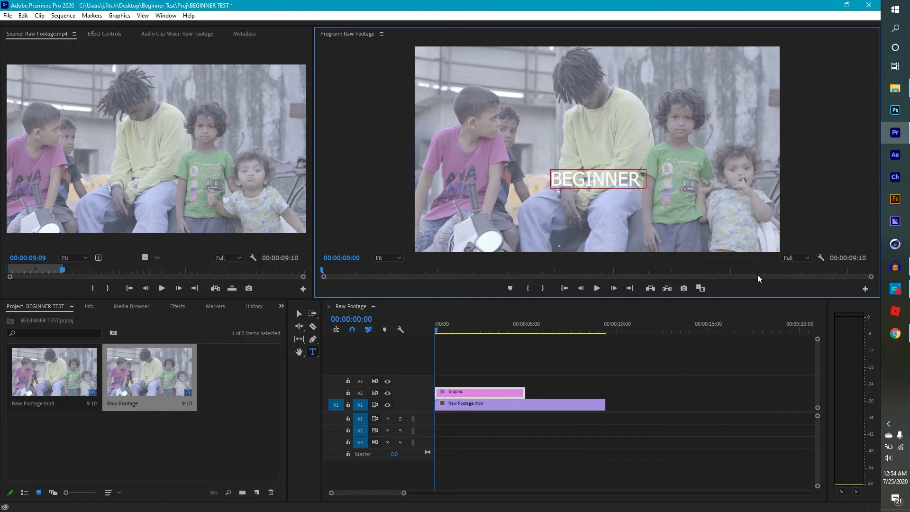
type("EST")
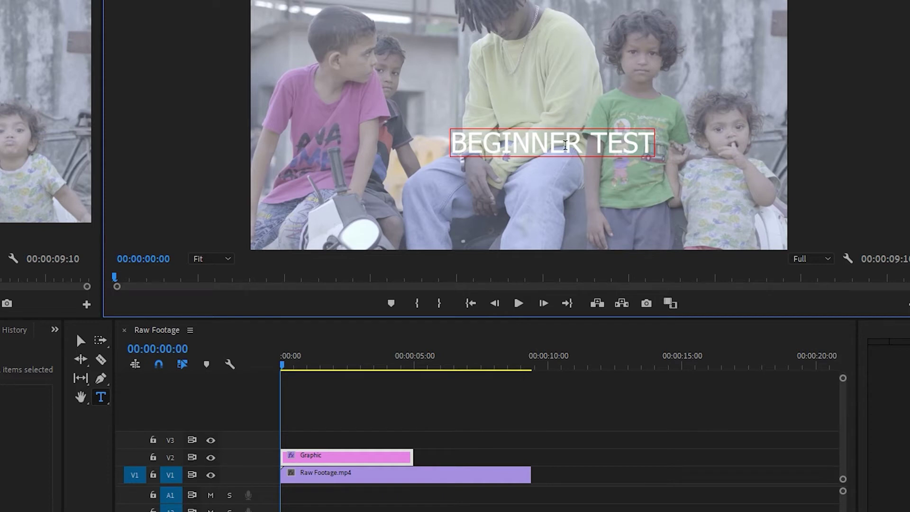
- Extend the BEGINNER TEST title clip on V2 to the end of the footage and trim it down to about one second
left_click(365, 455)
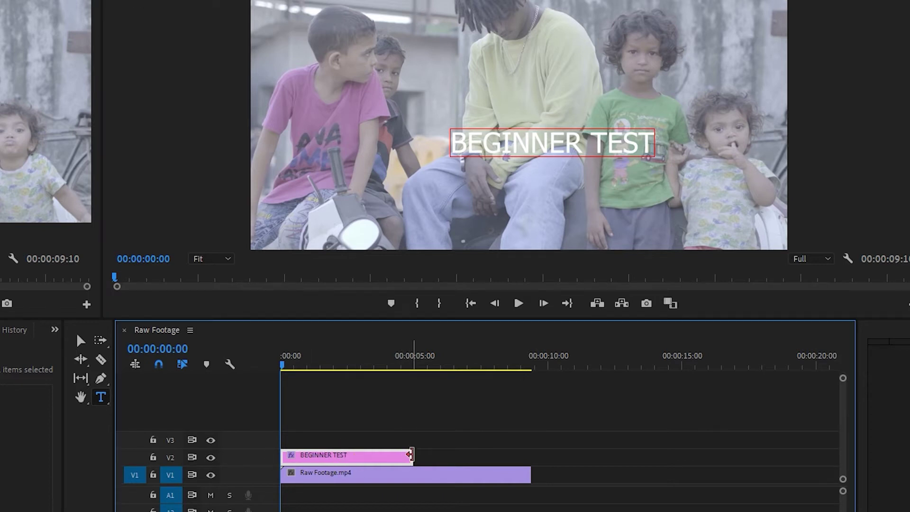
left_click_drag(410, 455, 531, 464)
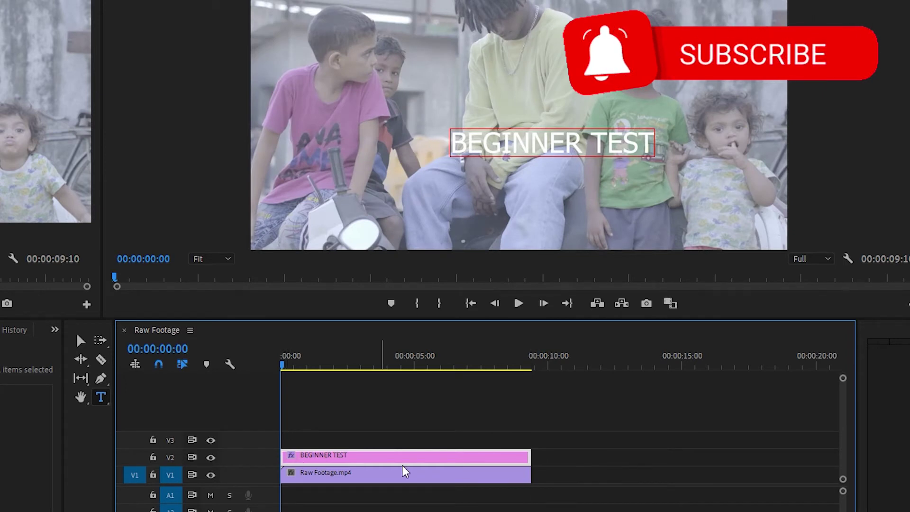
left_click_drag(530, 456, 316, 457)
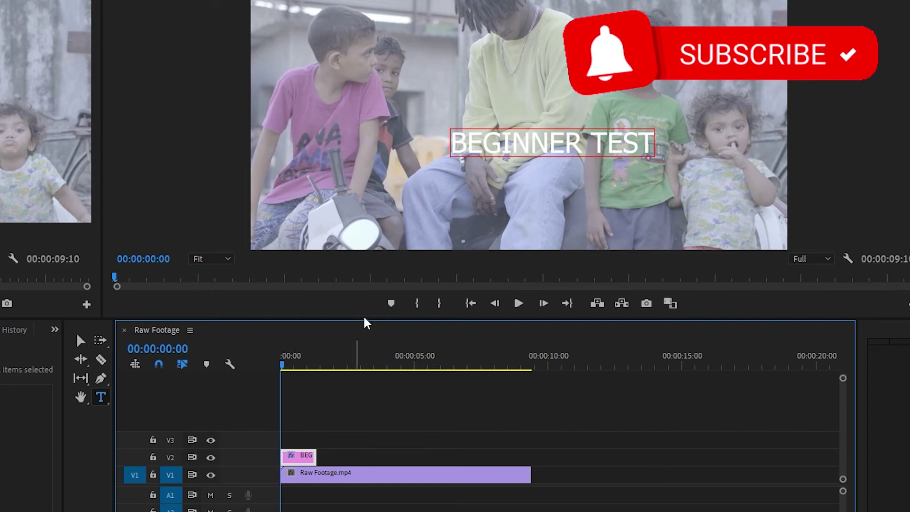
- Play the sequence past the short title and extend the BEGINNER TEST clip to the end of Raw Footage.mp4
left_click(519, 304)
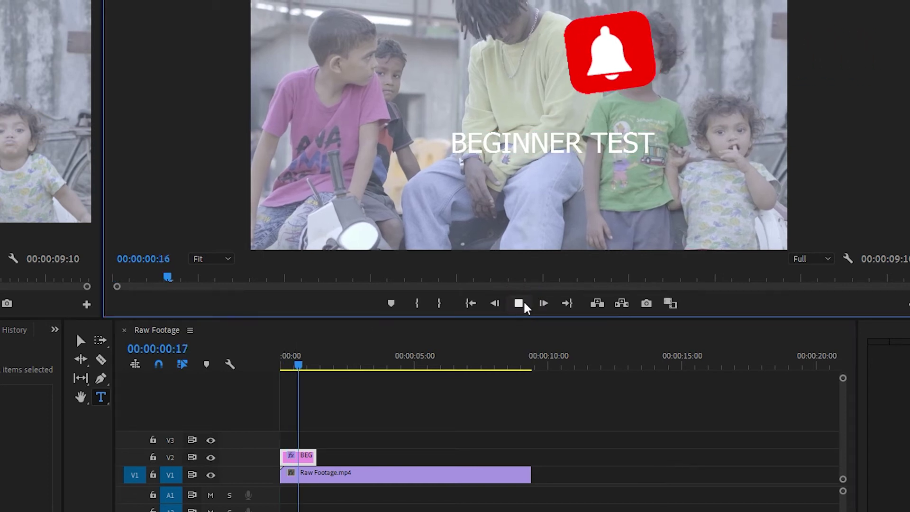
key("space")
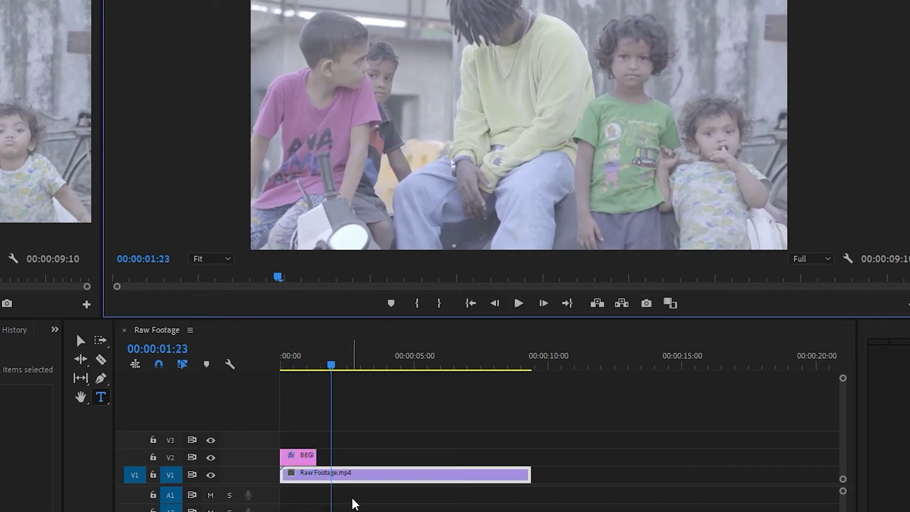
left_click_drag(316, 457, 532, 461)
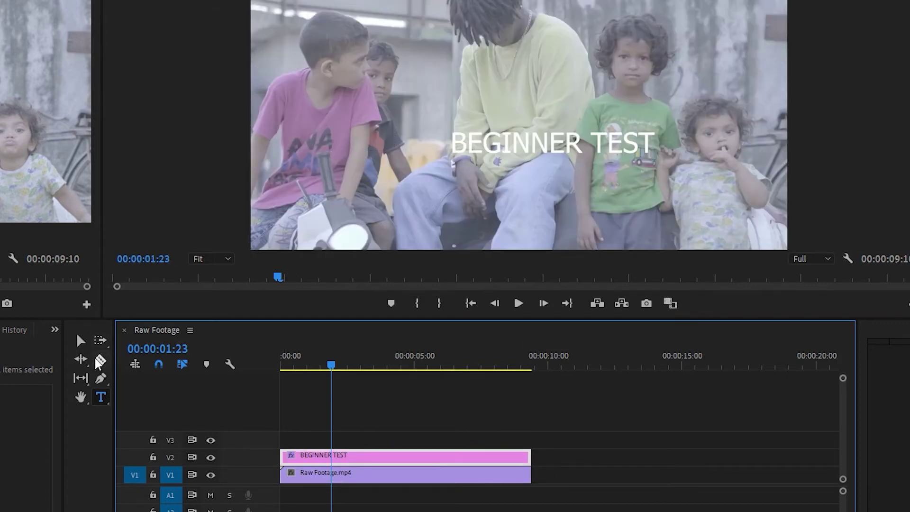
- Move the BEGINNER TEST text to the centre of the frame with the Selection tool
left_click(80, 341)
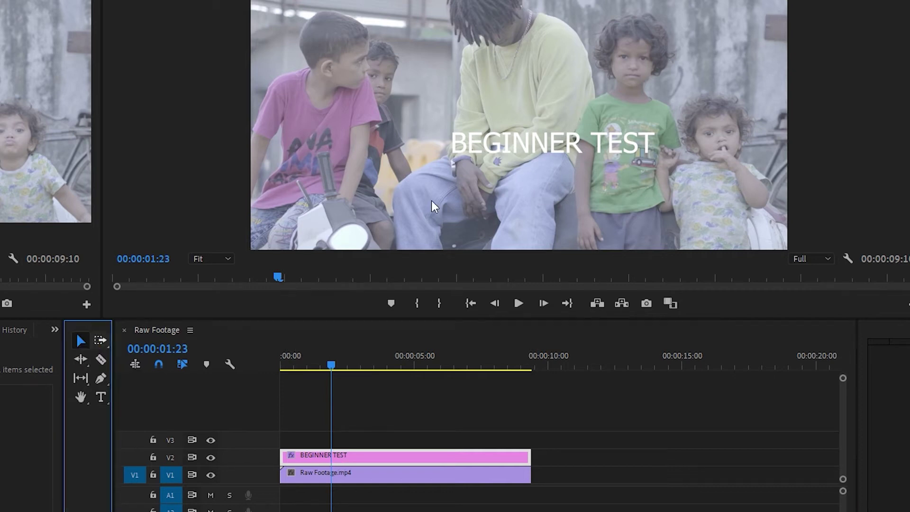
left_click(502, 146)
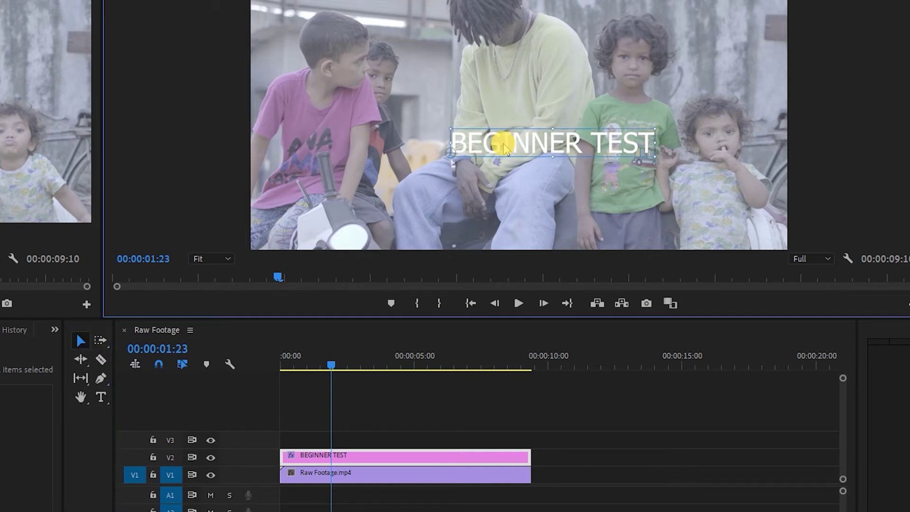
left_click(555, 146)
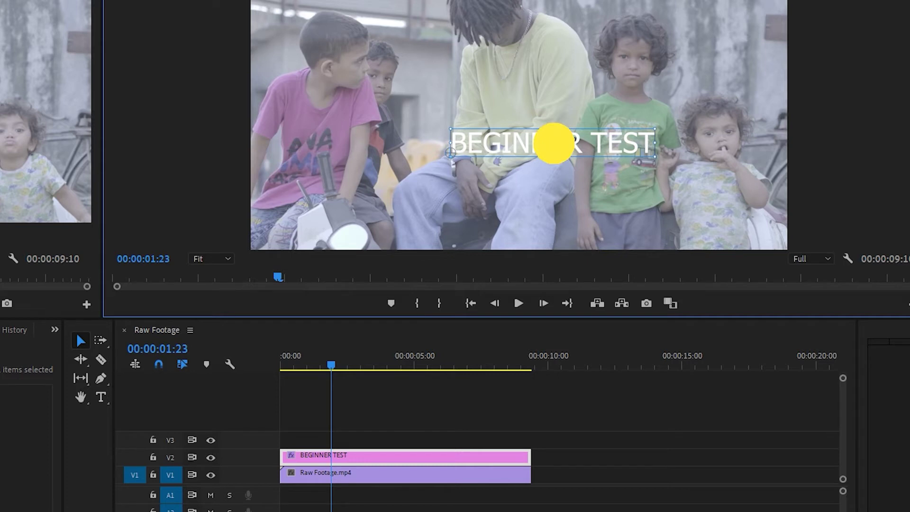
left_click_drag(554, 143, 519, 107)
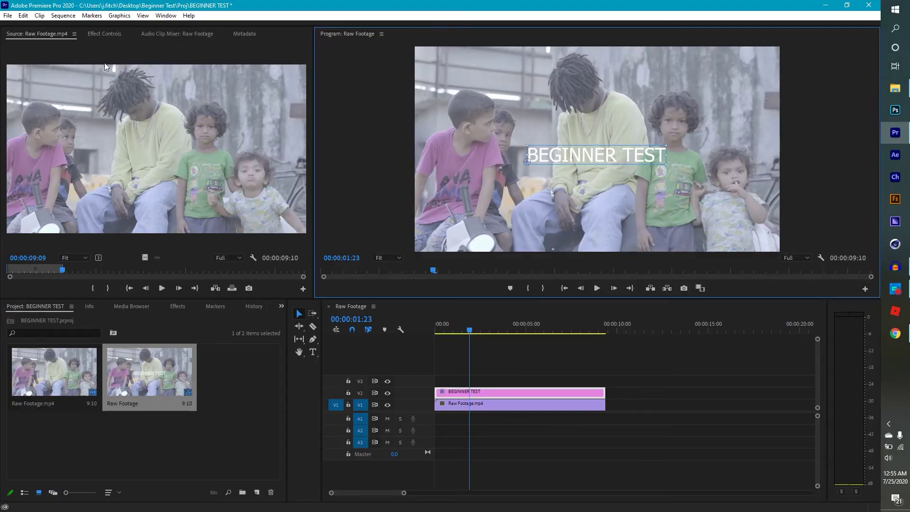
- Show the effect controls of the Raw Footage.mp4 clip on V1 and shift its horizontal Position back and forth, ending at 988
left_click(102, 35)
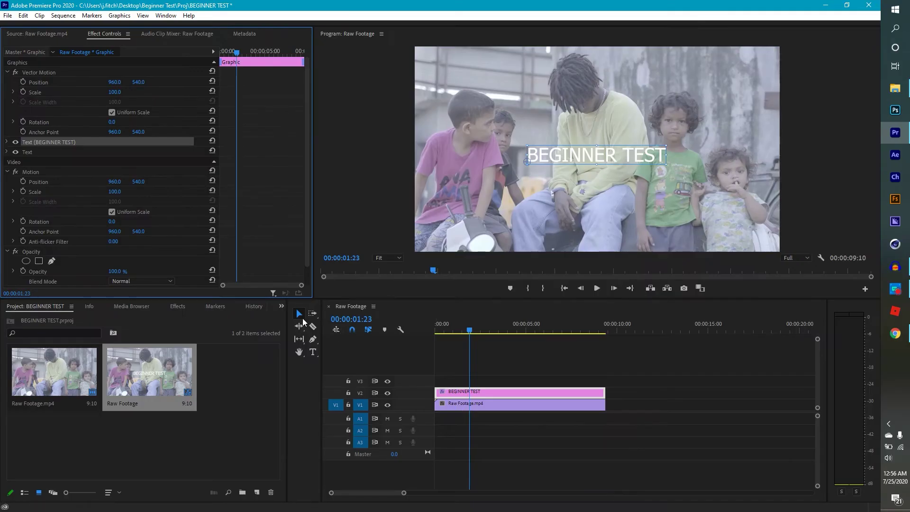
left_click(477, 406)
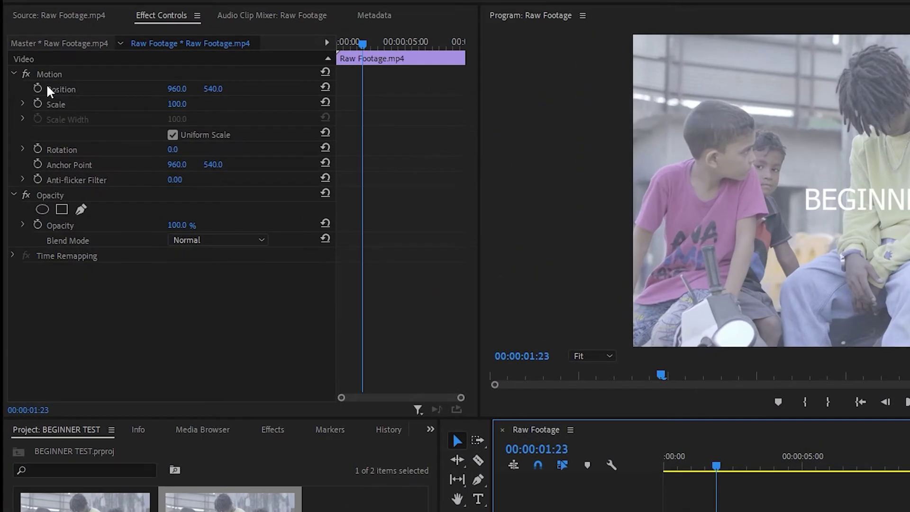
left_click(183, 88)
left_click_drag(183, 88, 167, 89)
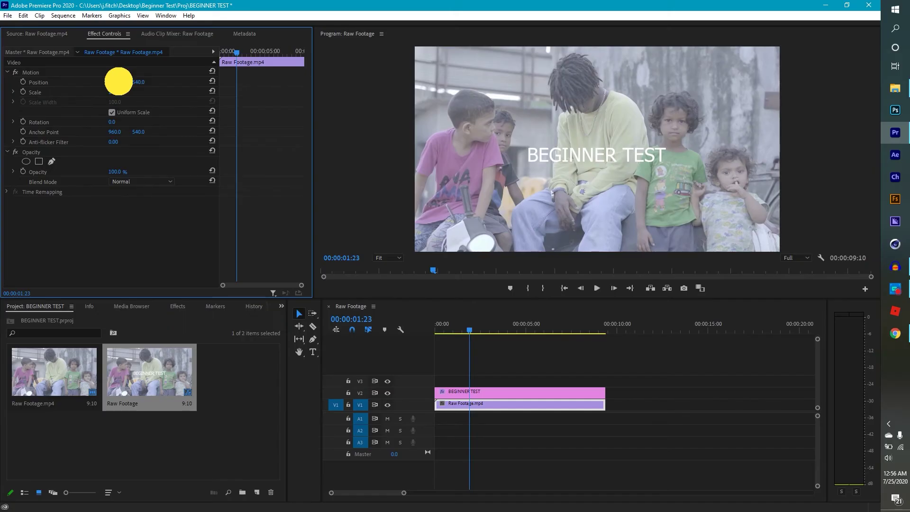
mouse_move(109, 82)
left_mouse_down()
mouse_move(53, 86)
mouse_move(317, 81)
mouse_move(270, 84)
mouse_move(239, 103)
left_mouse_up()
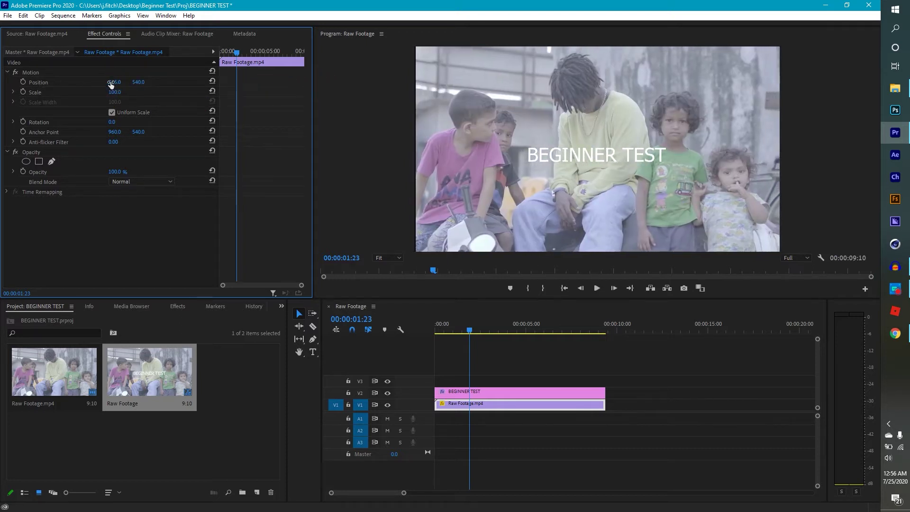
left_click_drag(113, 84, 223, 81)
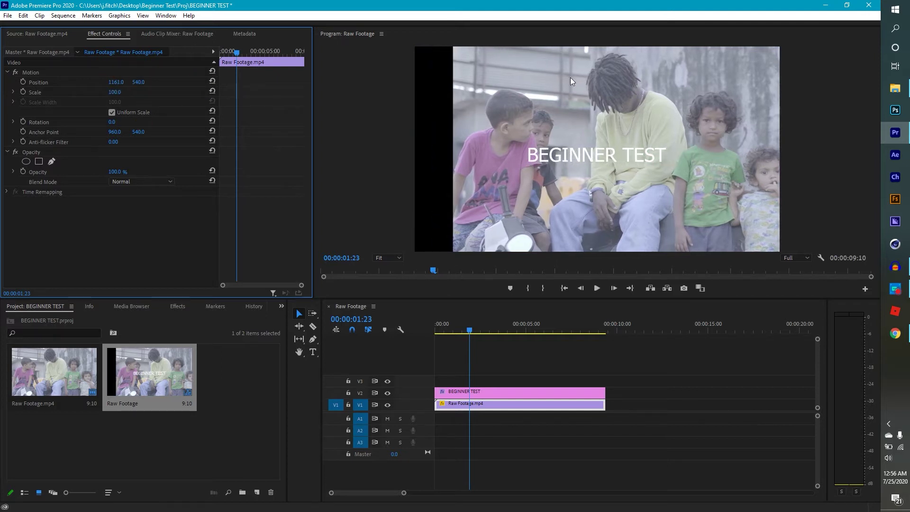
mouse_move(121, 83)
left_mouse_down()
mouse_move(44, 85)
mouse_move(187, 77)
mouse_move(246, 95)
mouse_move(159, 110)
mouse_move(119, 94)
left_mouse_up()
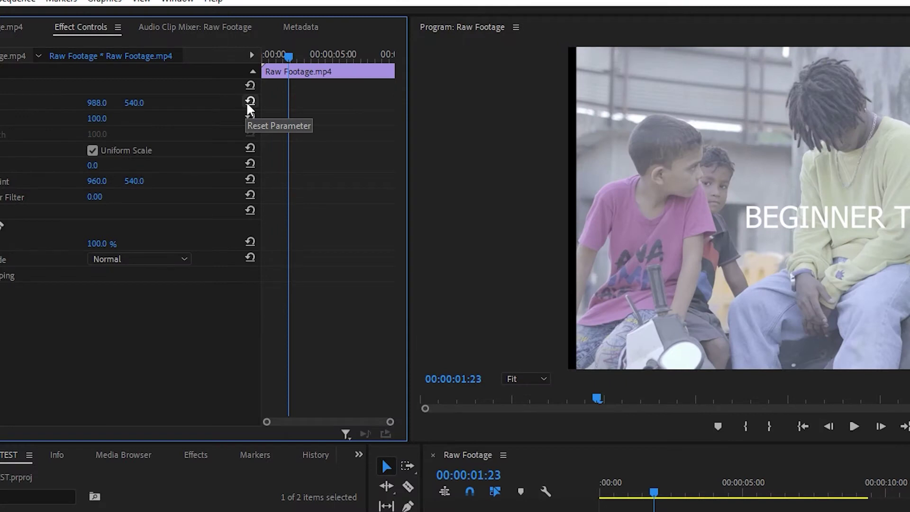
- Reset the Position parameter of the Raw Footage.mp4 clip to its default
left_click(250, 101)
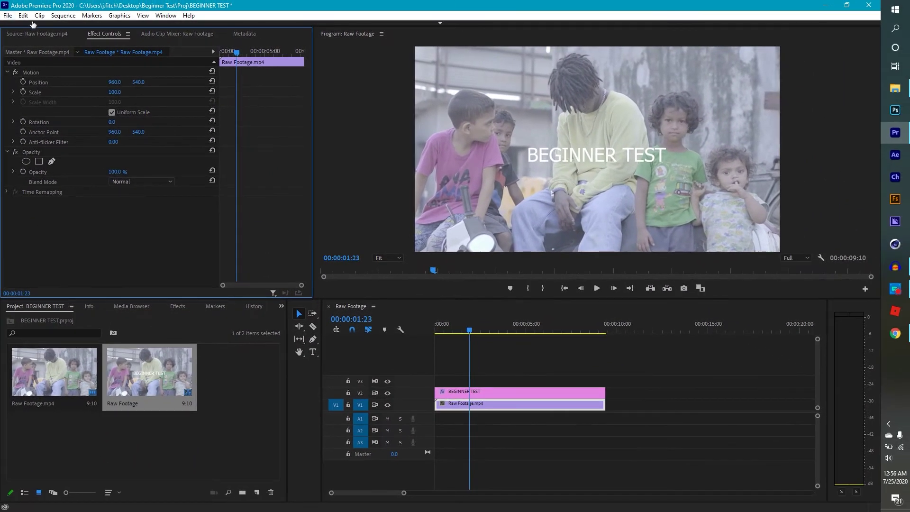
left_click(24, 15)
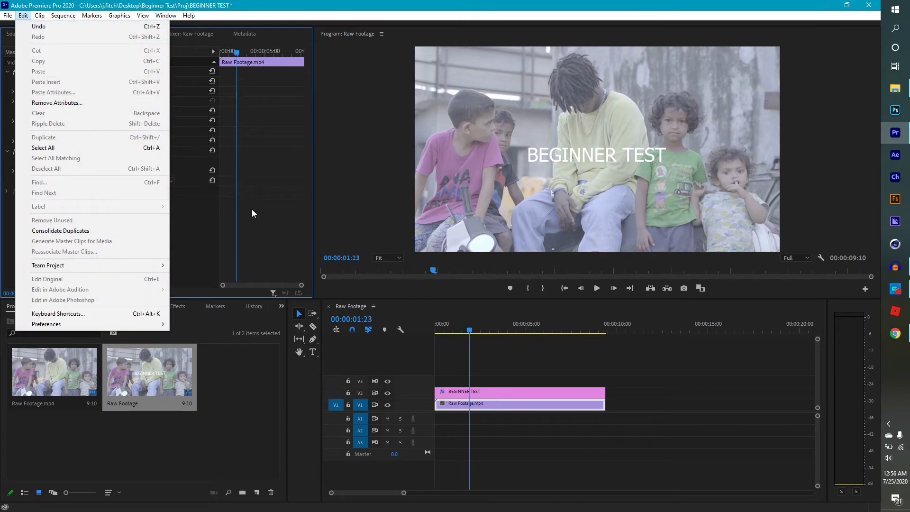
- Undo the last edit, try enlarging the Raw Footage.mp4 clip with its Scale parameter, and set the Scale to 100
left_click(38, 27)
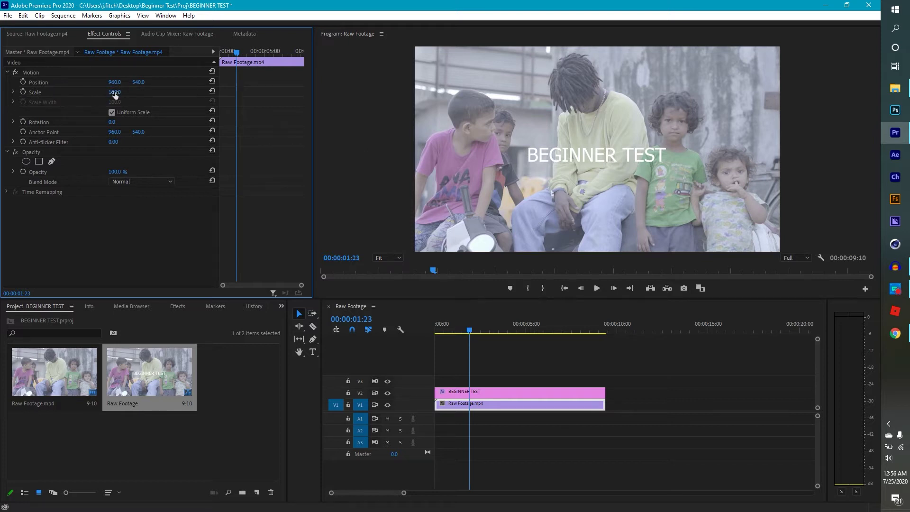
mouse_move(116, 94)
left_mouse_down()
mouse_move(134, 91)
mouse_move(101, 98)
mouse_move(119, 99)
mouse_move(110, 104)
left_mouse_up()
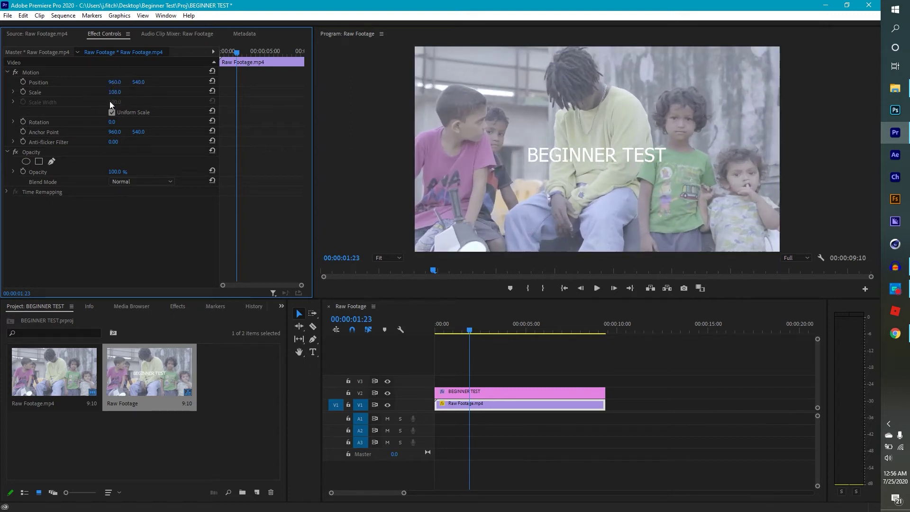
left_click(13, 93)
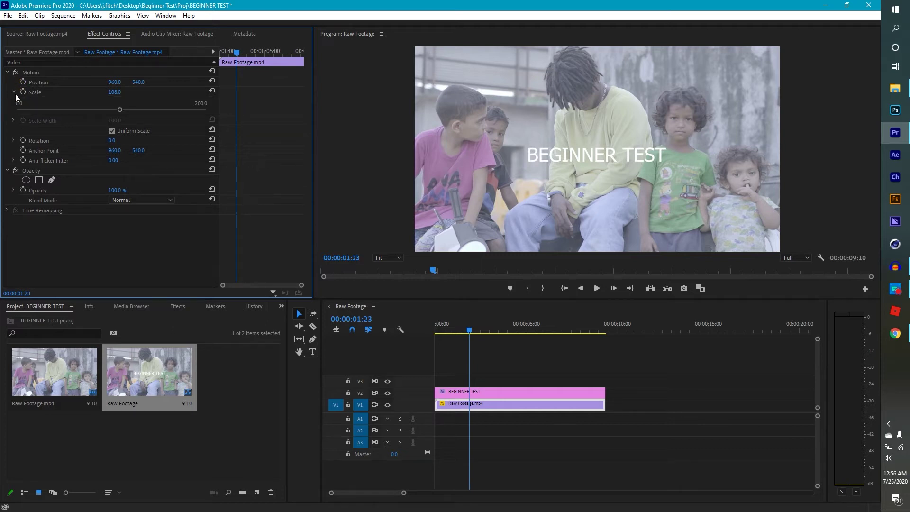
mouse_move(120, 110)
left_mouse_down()
mouse_move(112, 106)
mouse_move(123, 107)
left_mouse_up()
left_click(121, 90)
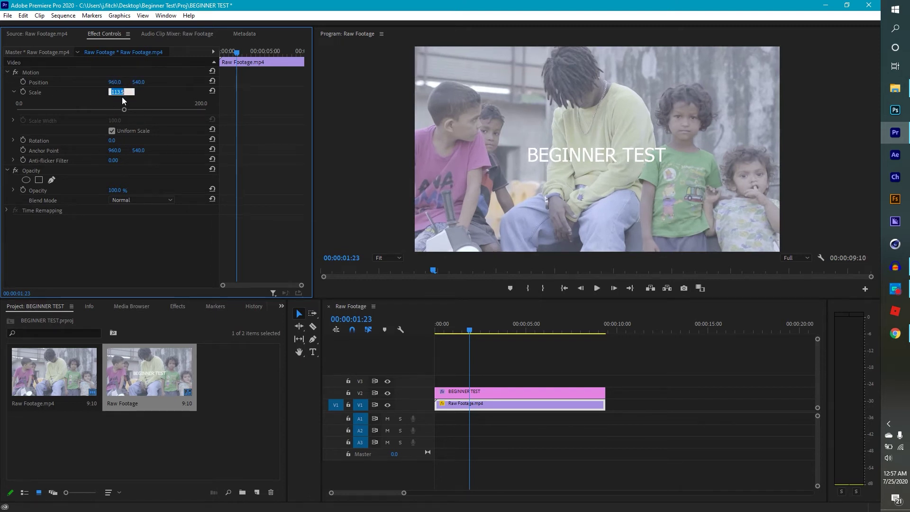
type("100")
key("Return")
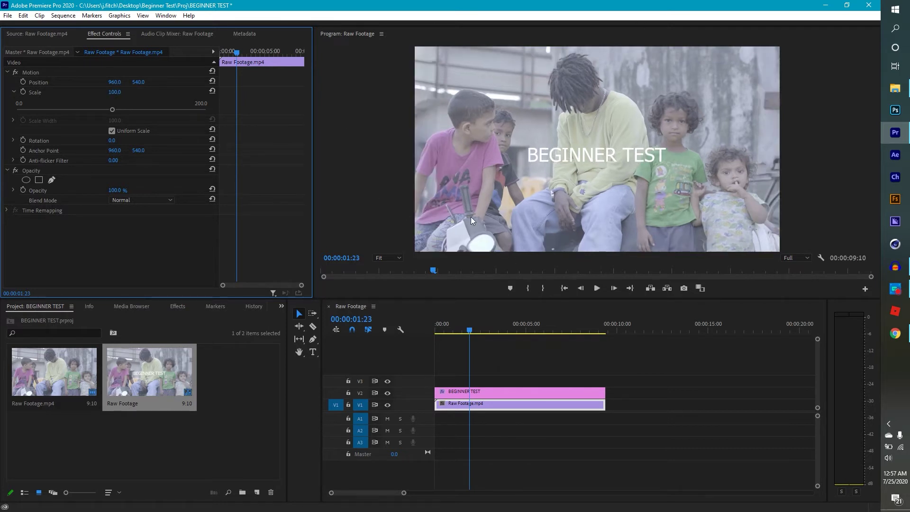
- Try rotating the Raw Footage.mp4 clip to -14° and reset its Rotation parameter
left_click_drag(112, 143, 192, 148)
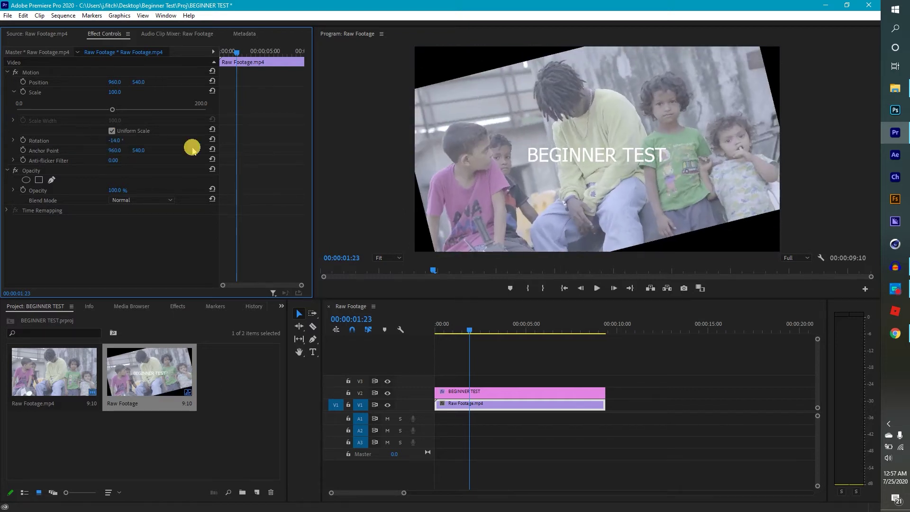
left_click(212, 139)
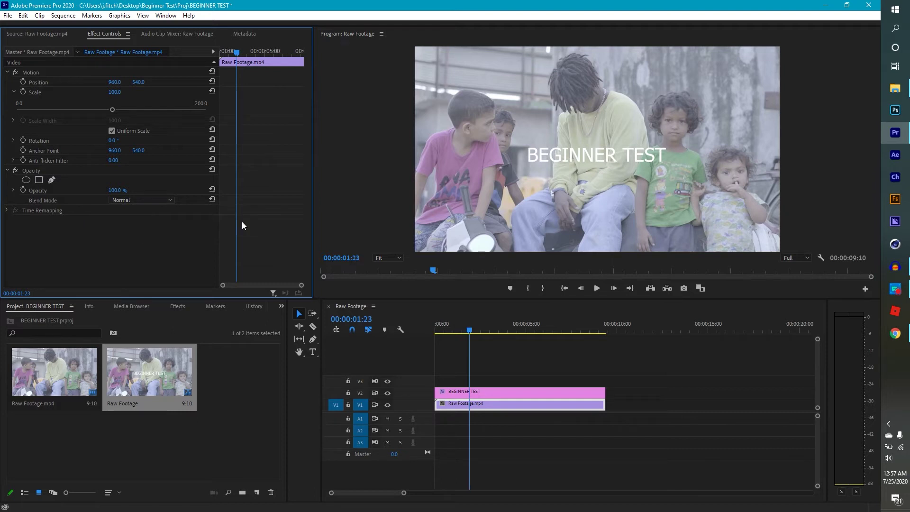
- Show the effect controls of the BEGINNER TEST clip, shift its Vector Motion Position horizontally and vertically, and reset the Position
left_click(484, 392)
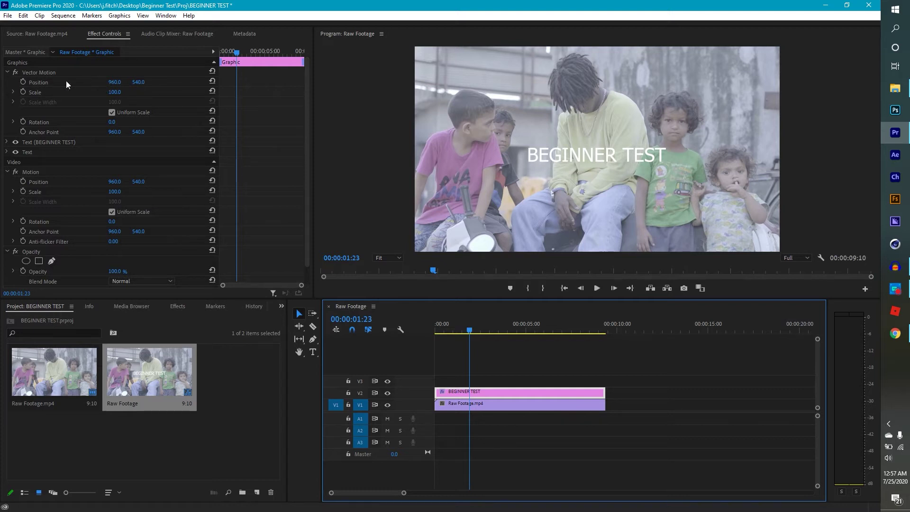
left_click_drag(115, 82, 75, 78)
left_click_drag(142, 82, 275, 86)
left_click(212, 80)
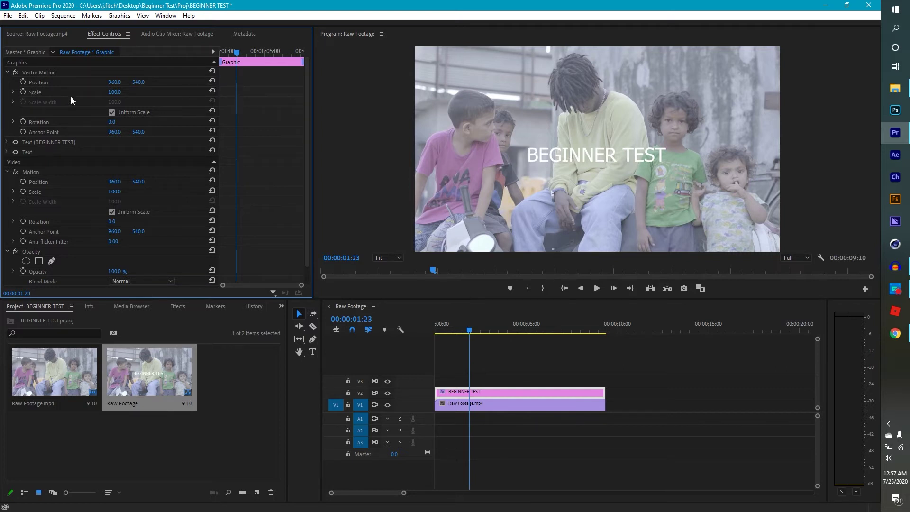
- Set the Vector Motion Scale of the BEGINNER TEST graphic to 150 and expand the text layer's properties
left_click_drag(115, 92, 138, 90)
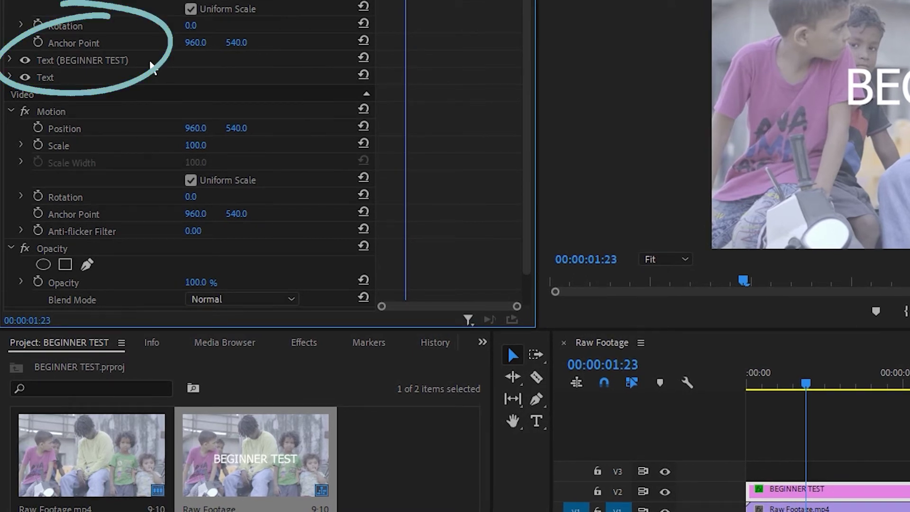
left_click(9, 60)
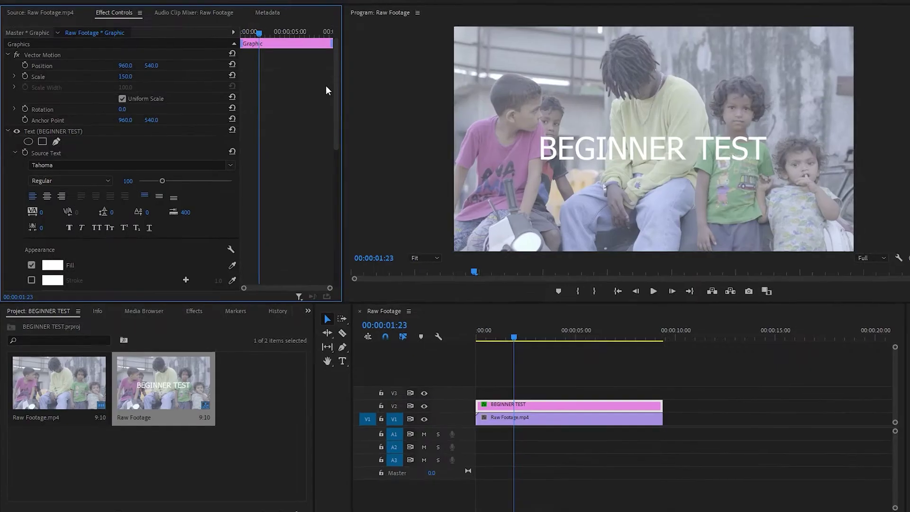
scroll(317, 91, "down", 3)
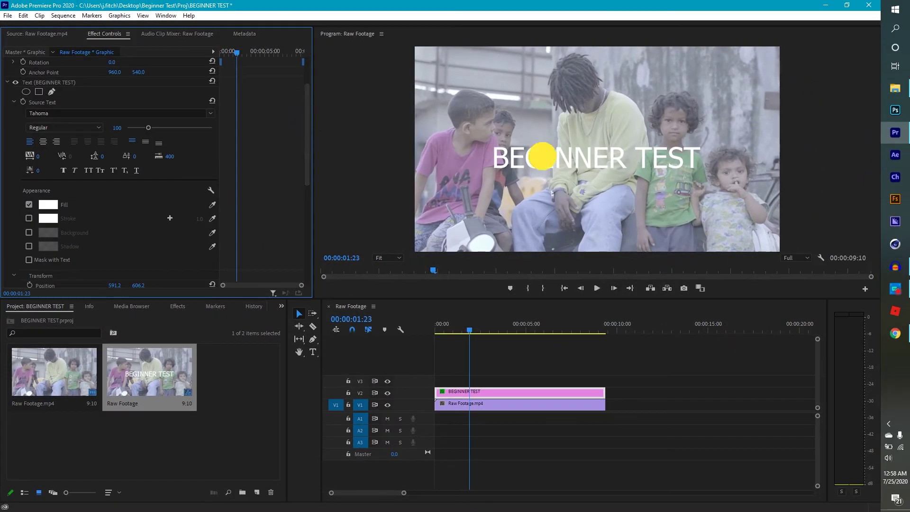
- Select the BEGINNER TEST text in the frame and change its Tahoma font style to Bold
left_click(543, 157)
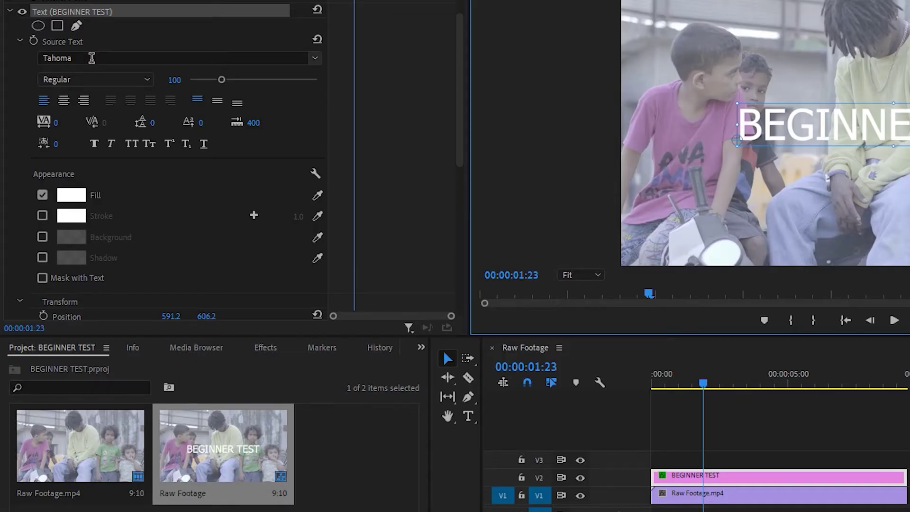
left_click(215, 115)
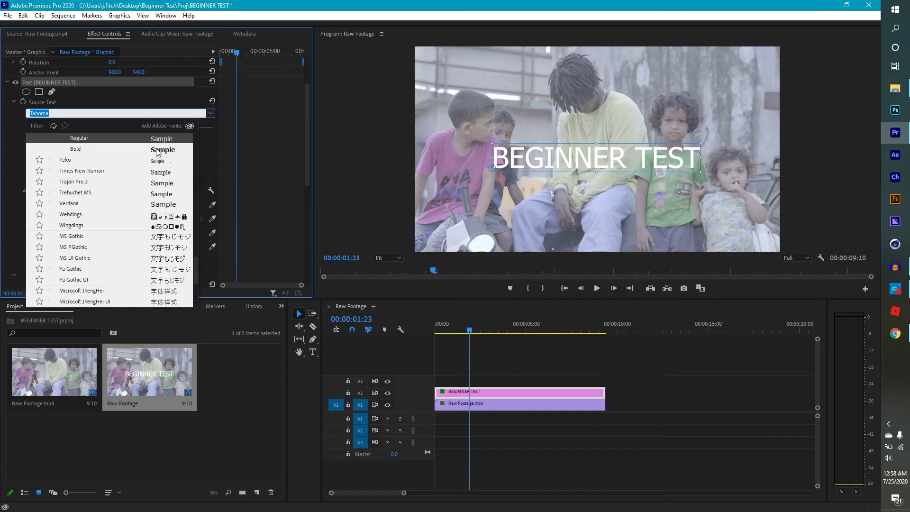
left_click(236, 109)
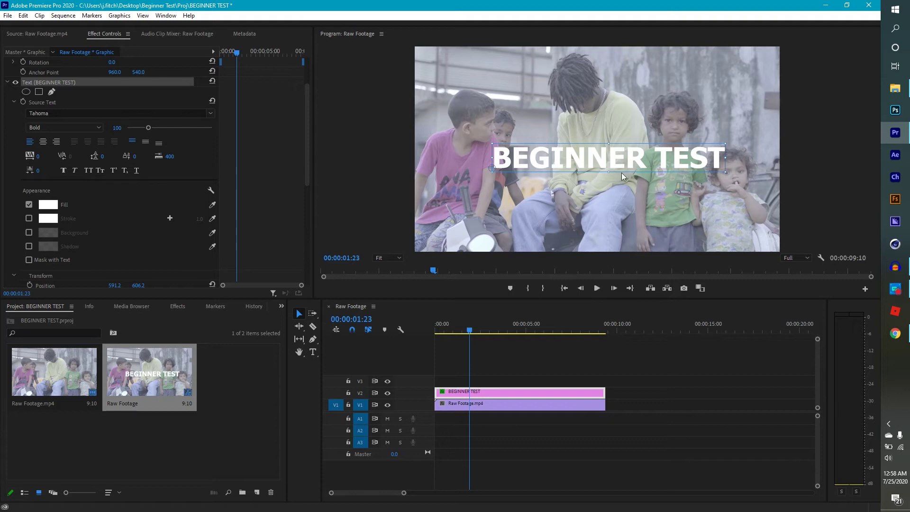
- Change the font of the BEGINNER TEST text to Impact
left_click(207, 114)
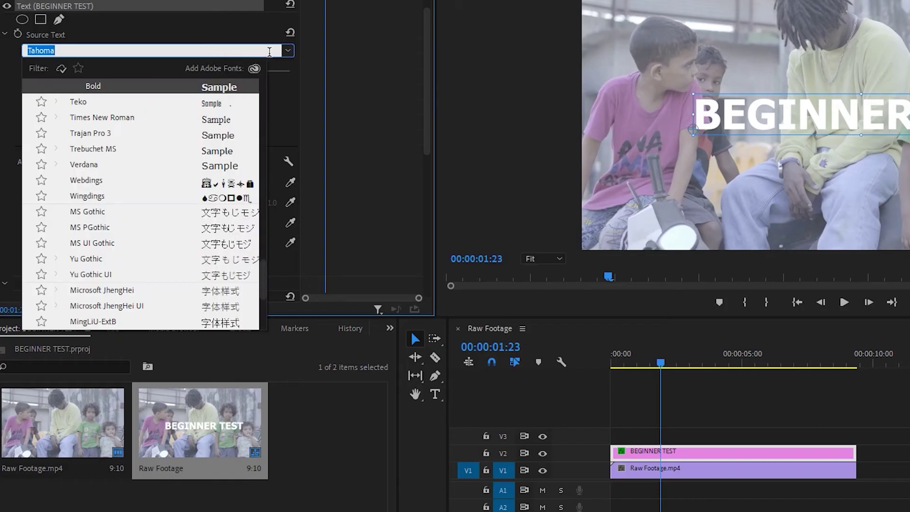
scroll(99, 187, "down", 2)
scroll(126, 156, "up", 10)
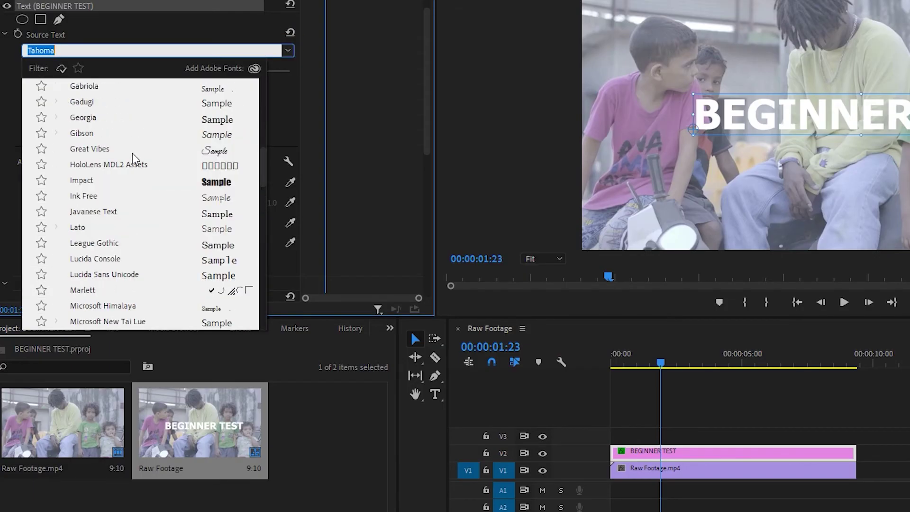
scroll(153, 211, "down", 1)
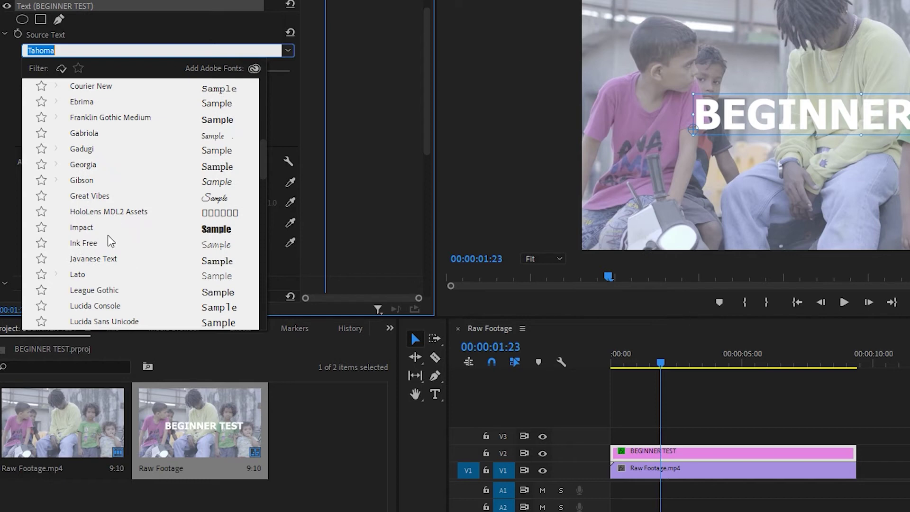
left_click(203, 230)
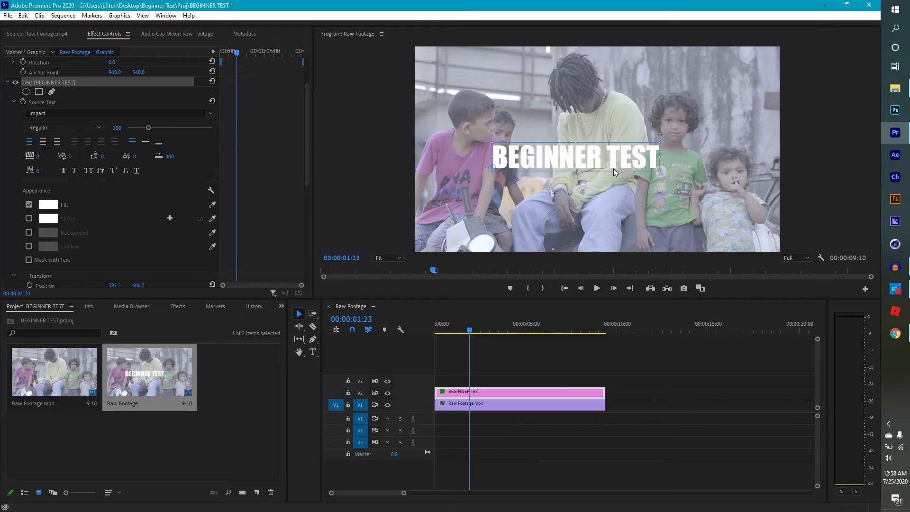
- Re-centre the BEGINNER TEST text in the frame and increase its font size to 112
left_click_drag(572, 162, 588, 163)
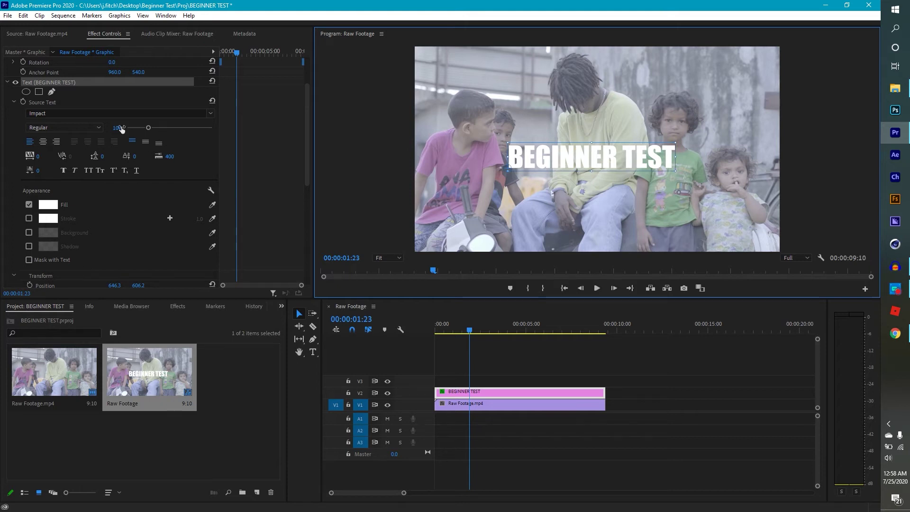
left_click_drag(147, 128, 149, 126)
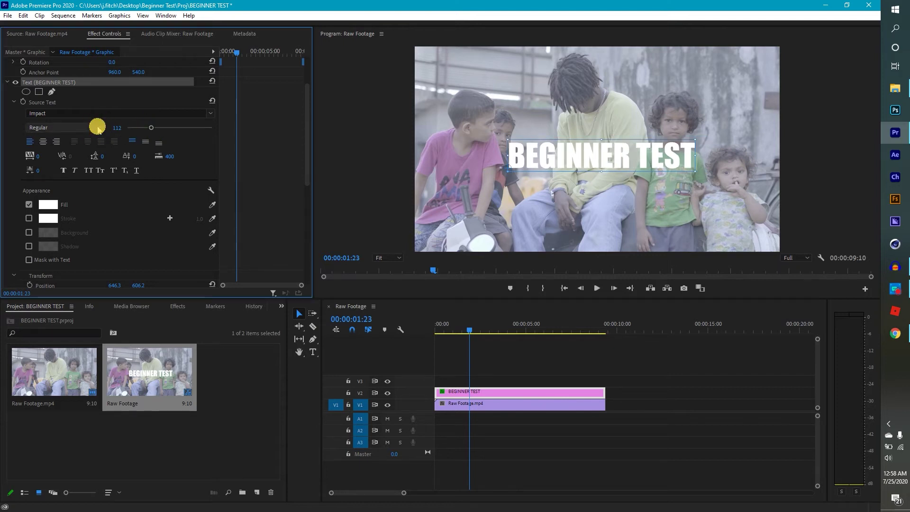
left_click(46, 128)
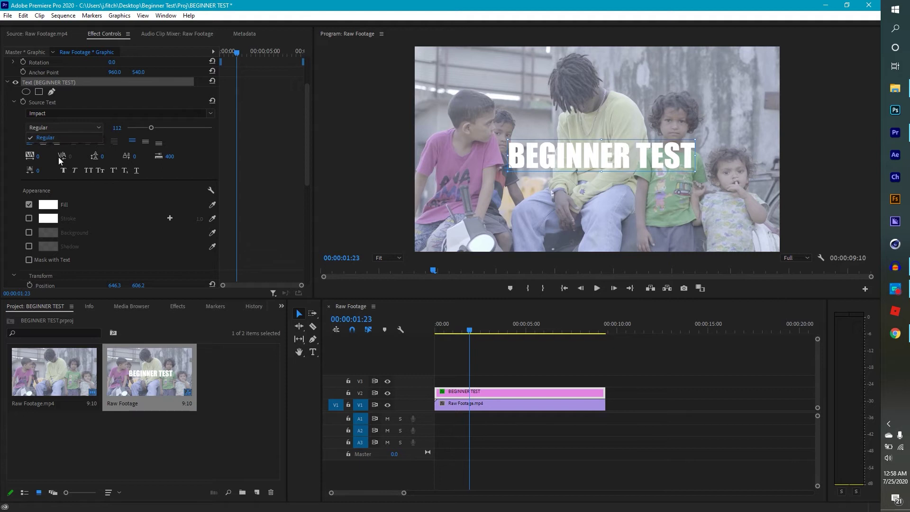
left_click(98, 127)
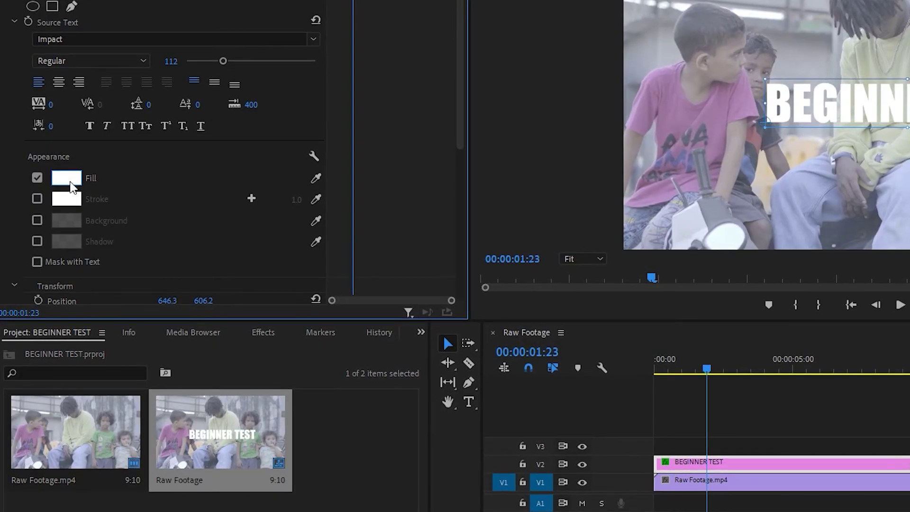
- Change the fill colour of the BEGINNER TEST text to teal green 218C79
left_click(69, 180)
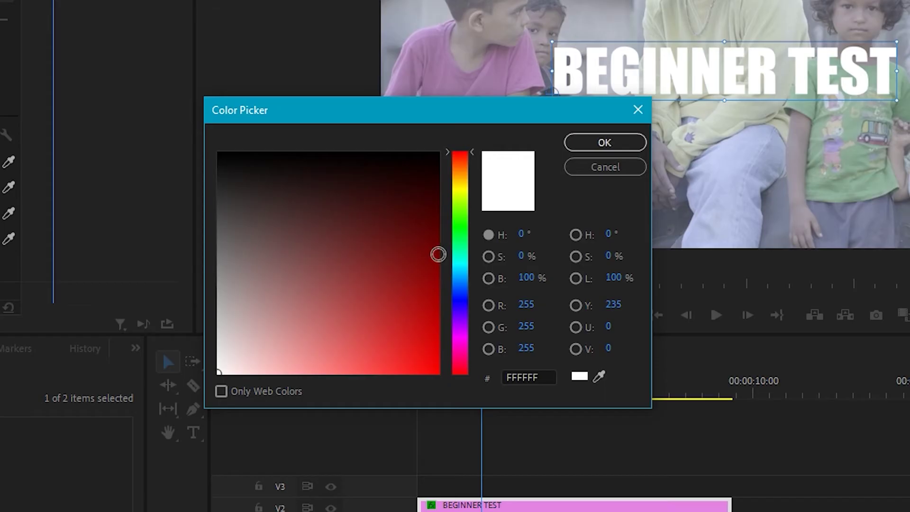
left_click(458, 256)
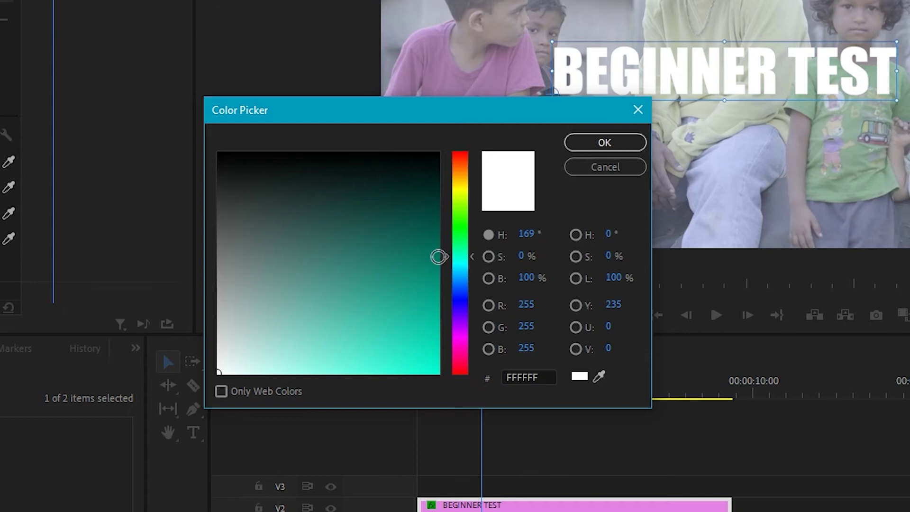
left_click(386, 272)
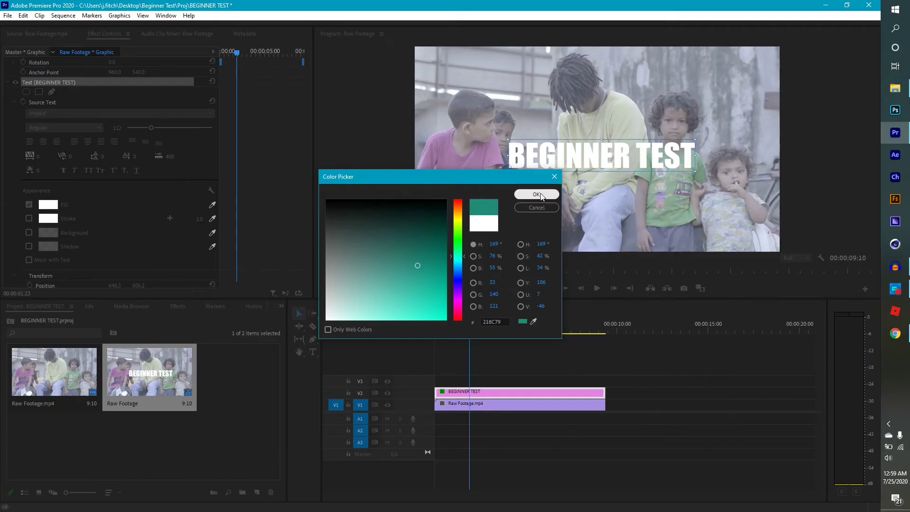
left_click(541, 195)
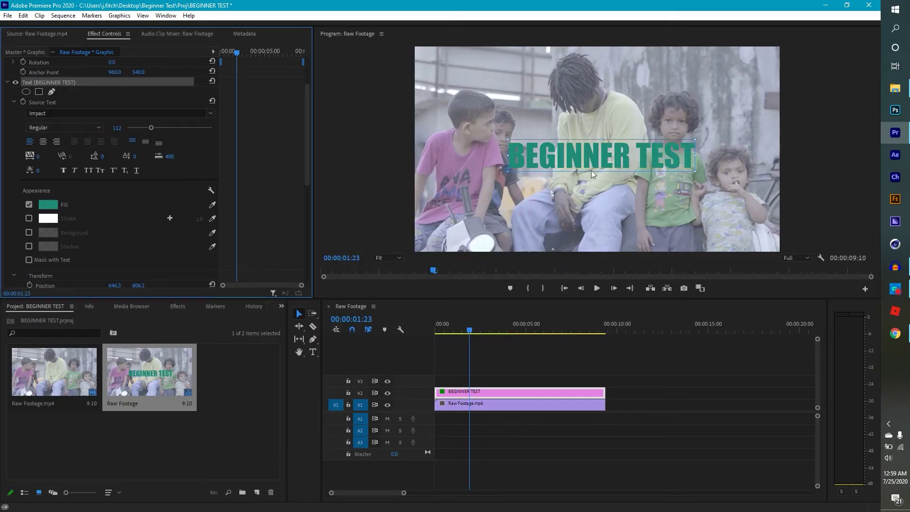
- Add a white stroke to the BEGINNER TEST text with a width of 13
left_click(29, 219)
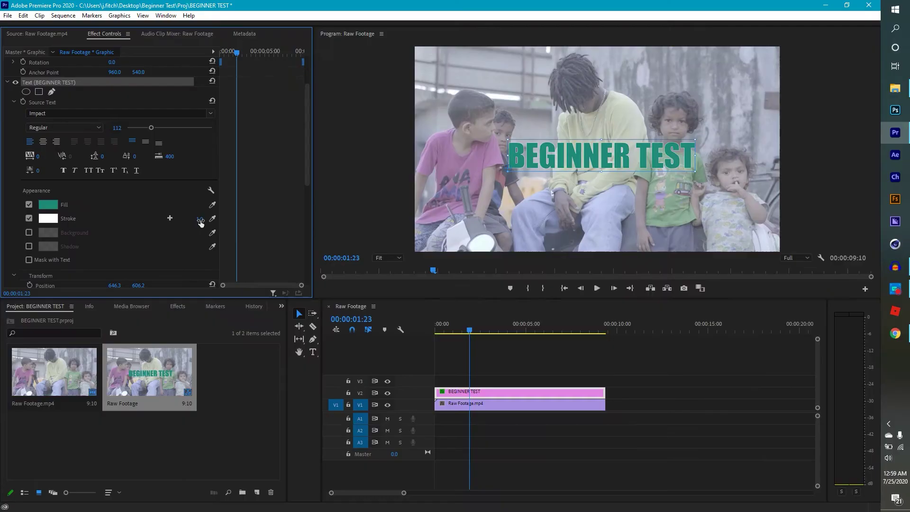
left_click_drag(327, 194, 337, 192)
left_click_drag(205, 219, 500, 162)
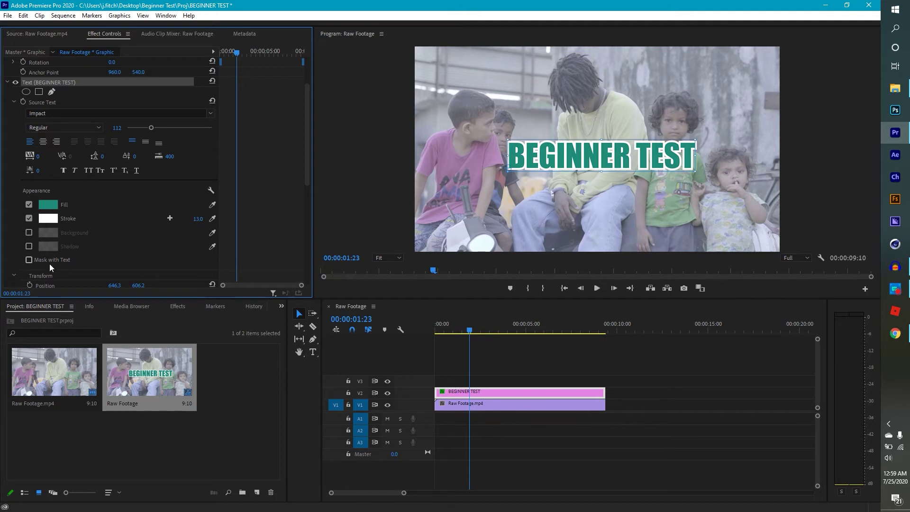
left_click_drag(306, 123, 308, 97)
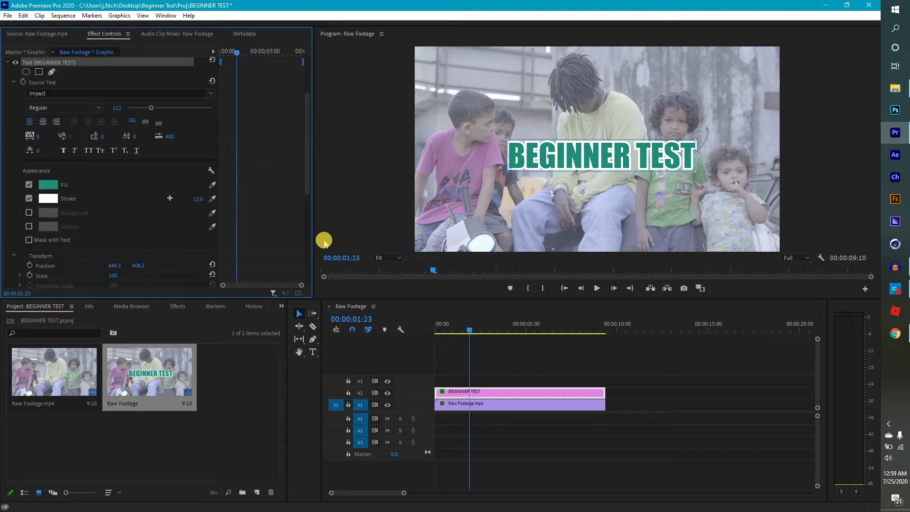
- Move the playhead to 00:00:00:03 near the start of the sequence and activate the Razor tool
left_click(443, 327)
left_click_drag(443, 332, 437, 331)
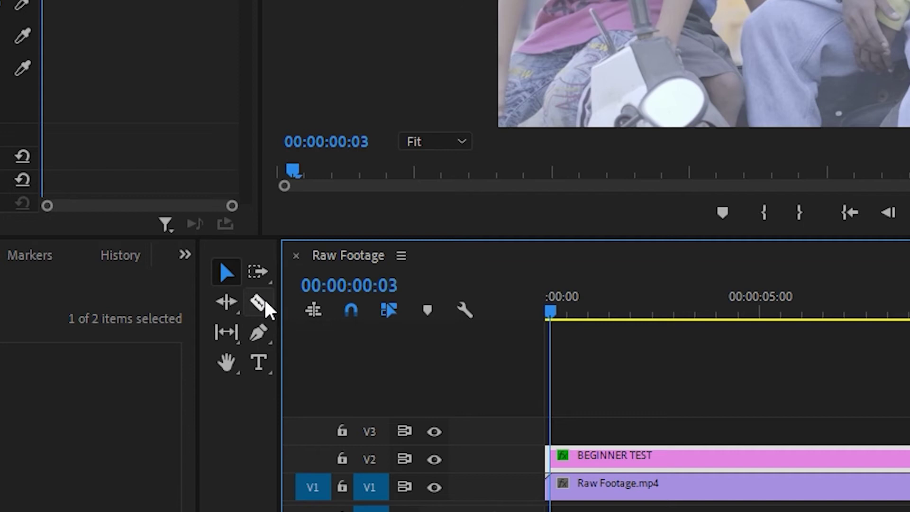
left_click(259, 302)
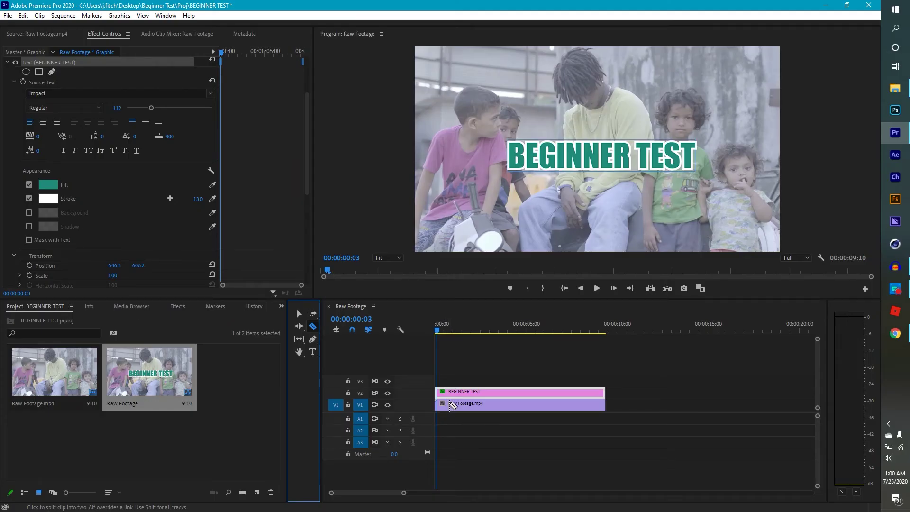
left_click(437, 333)
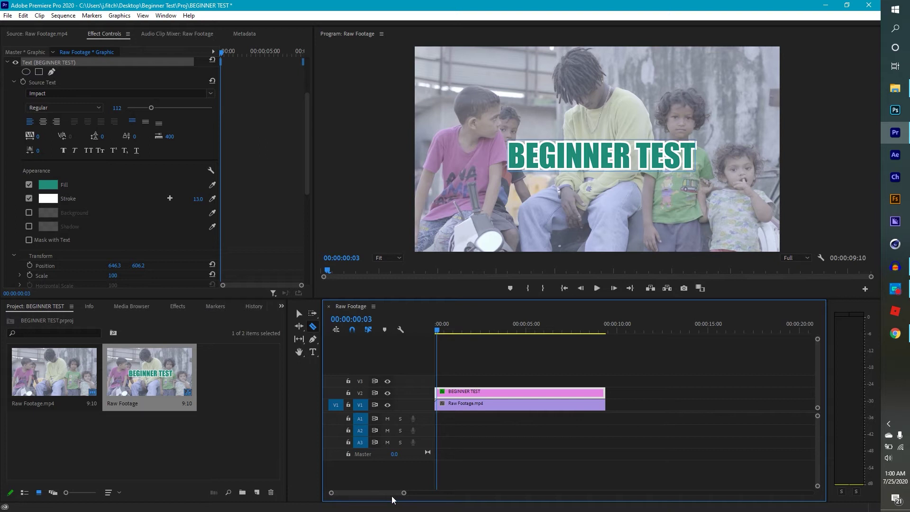
- Zoom in on the sequence's time scale and enlarge the timeline area in both width and height
left_click_drag(403, 493, 434, 451)
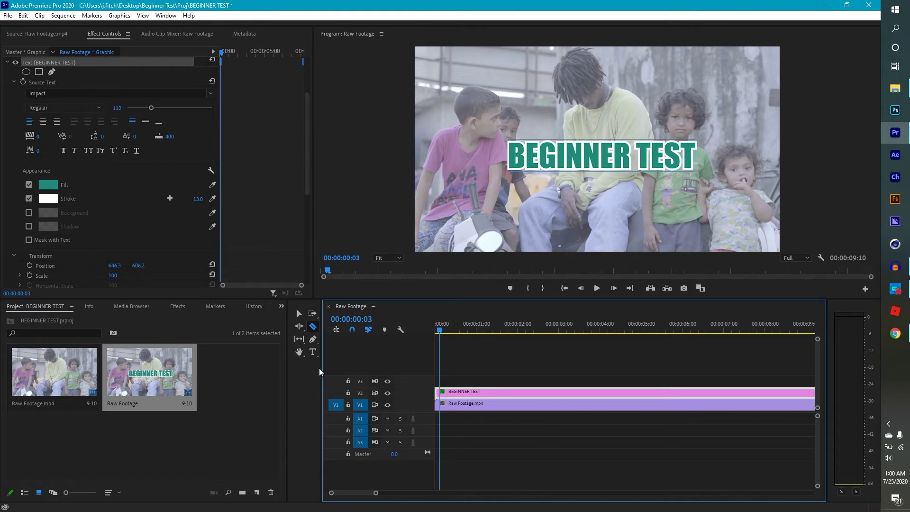
left_click_drag(322, 368, 251, 366)
left_click_drag(434, 298, 443, 250)
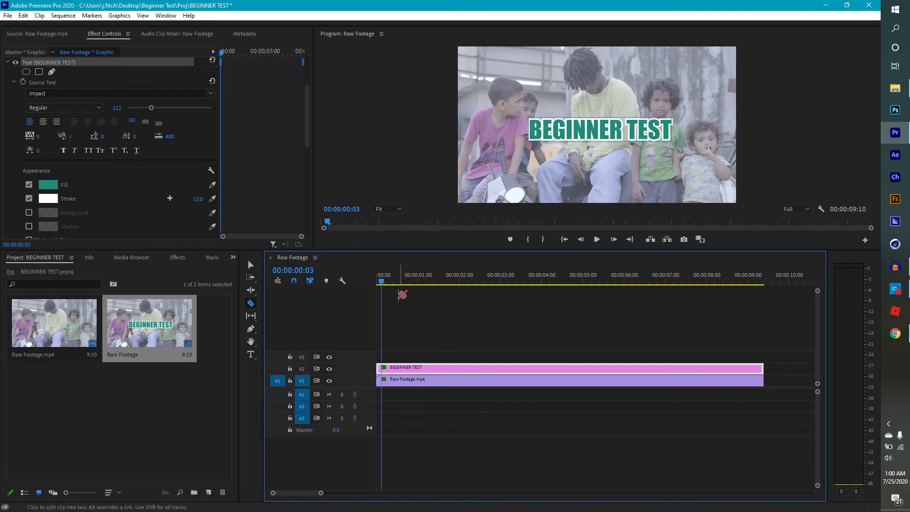
- Split the Raw Footage.mp4 clip on V1 into four pieces with cuts at about 1.5, 3.9 and 6.4 seconds
left_click_drag(379, 284, 423, 284)
left_click(443, 377)
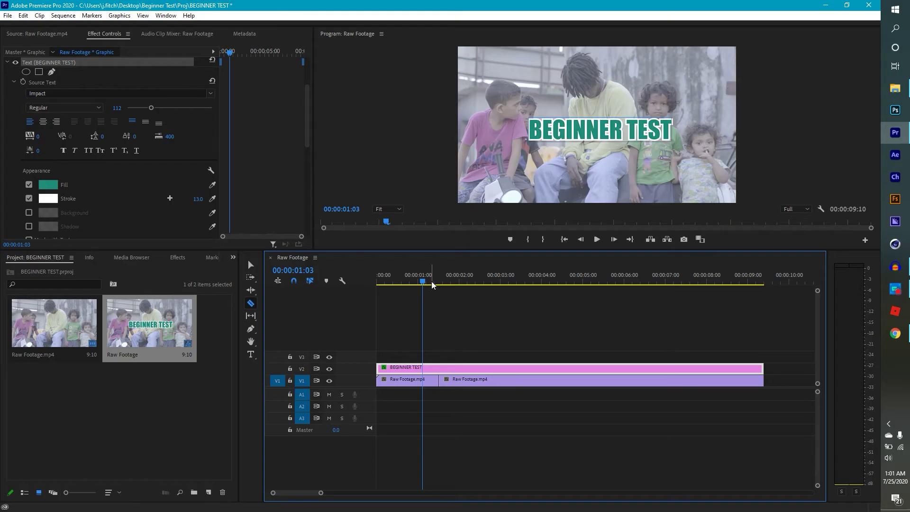
left_click_drag(432, 283, 537, 320)
left_click(538, 380)
left_click_drag(537, 279, 475, 283)
left_click(642, 383)
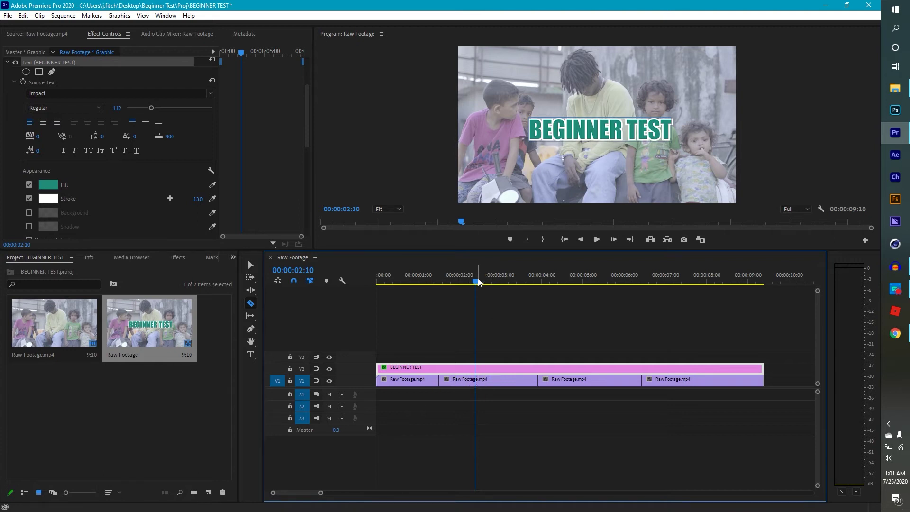
left_click(415, 284)
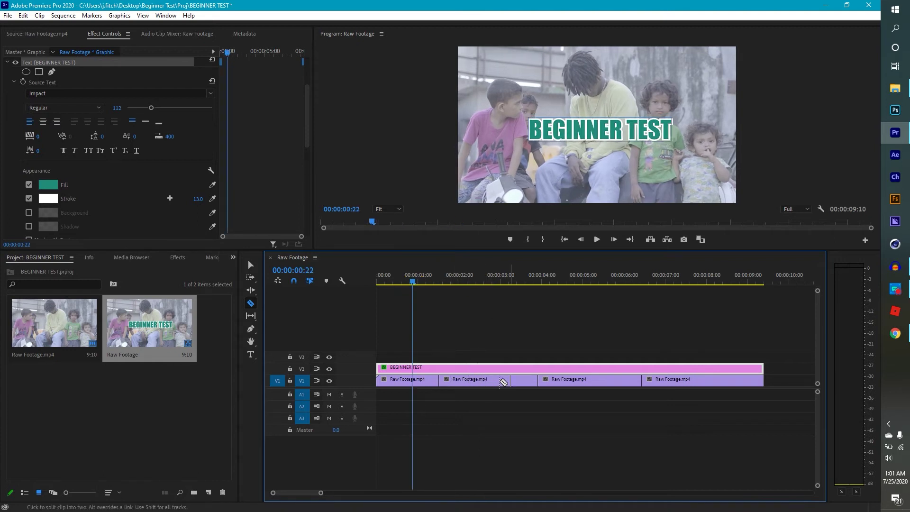
- Ripple delete the second Raw Footage.mp4 piece on V1 so the following pieces close the gap
key("v")
left_click(486, 381)
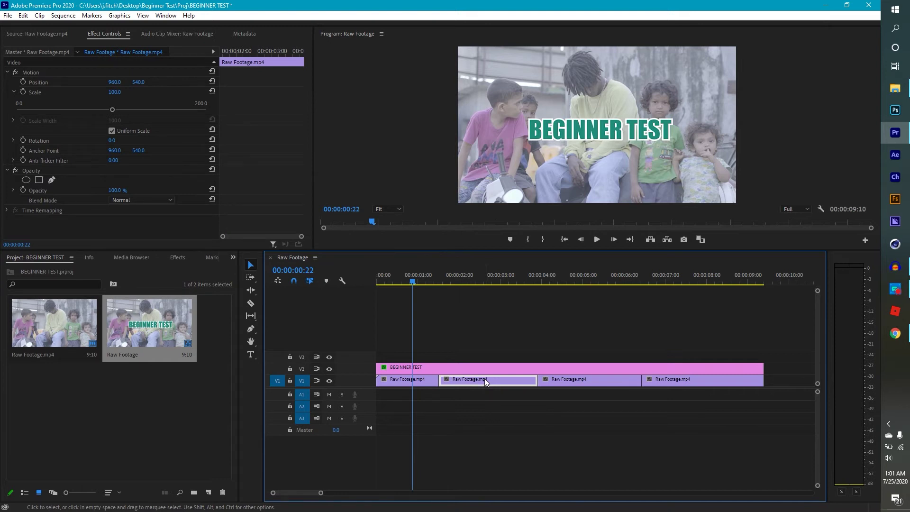
right_click(484, 378)
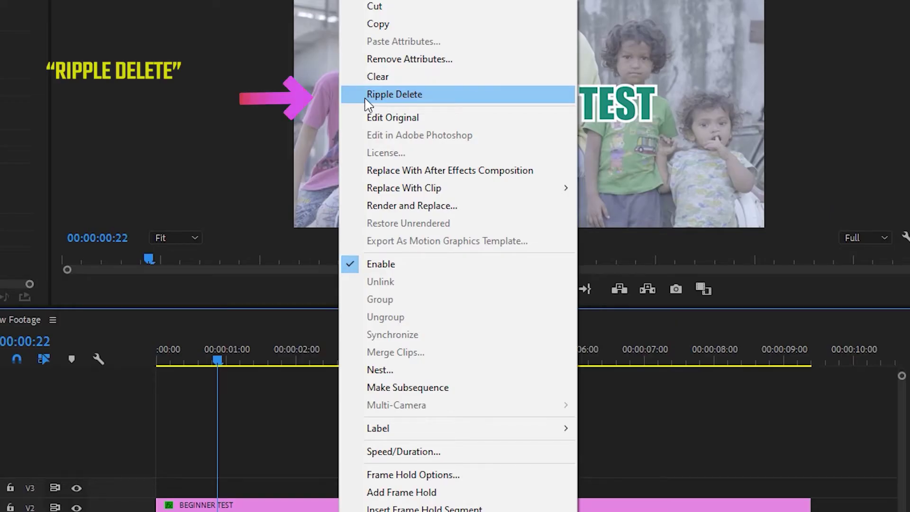
left_click(368, 97)
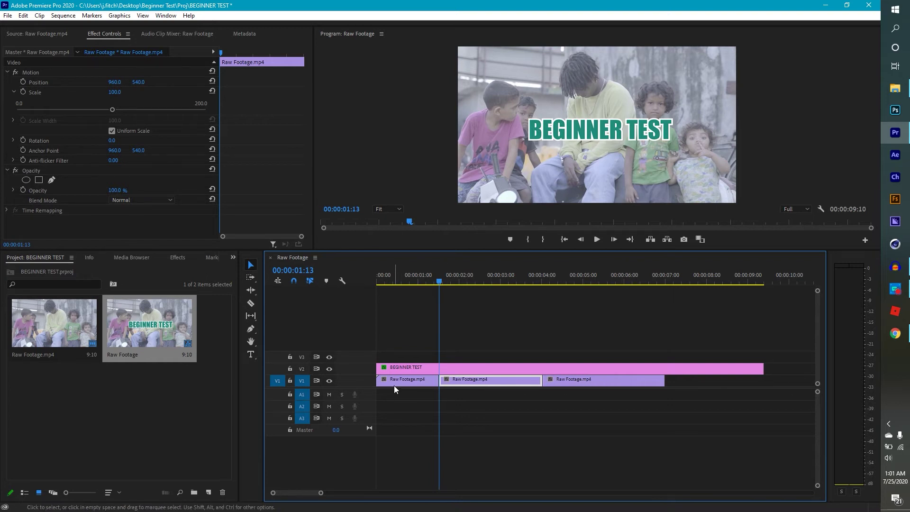
- Undo the ripple delete of the second Raw Footage.mp4 piece and redo it
left_click(23, 16)
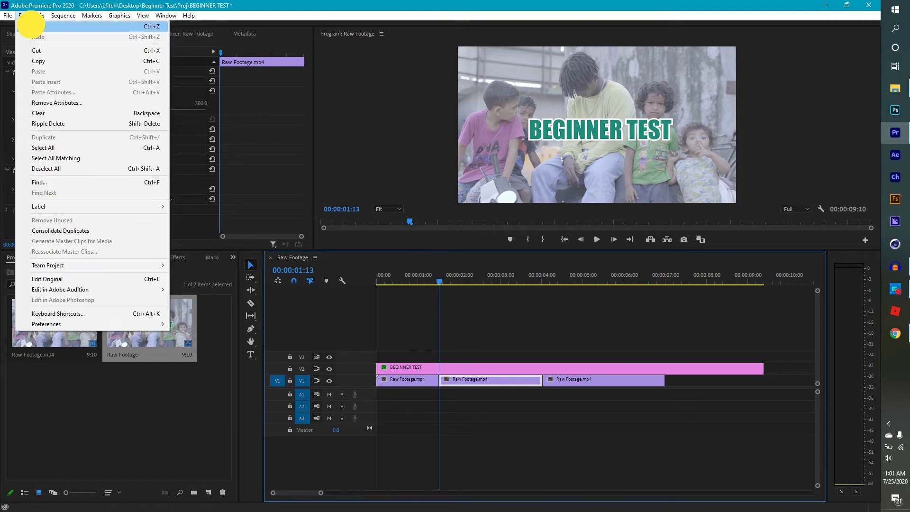
left_click(31, 26)
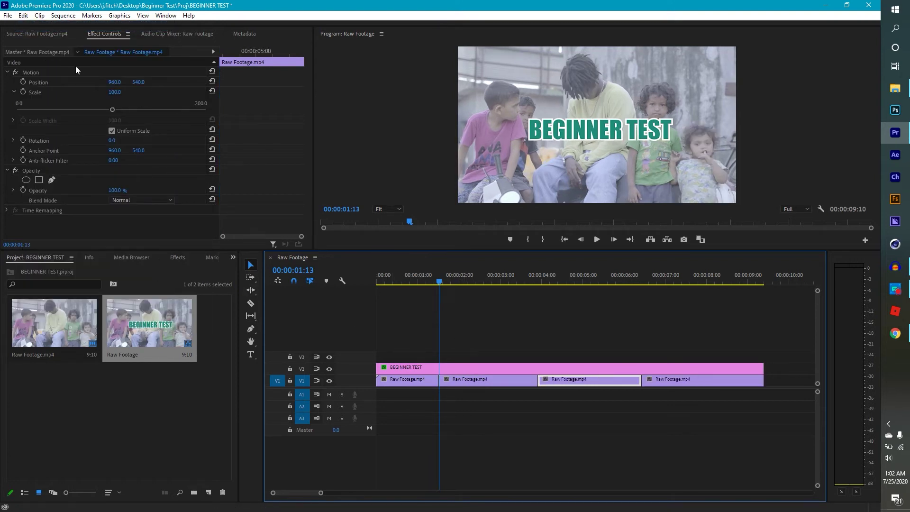
left_click(23, 18)
left_click(29, 38)
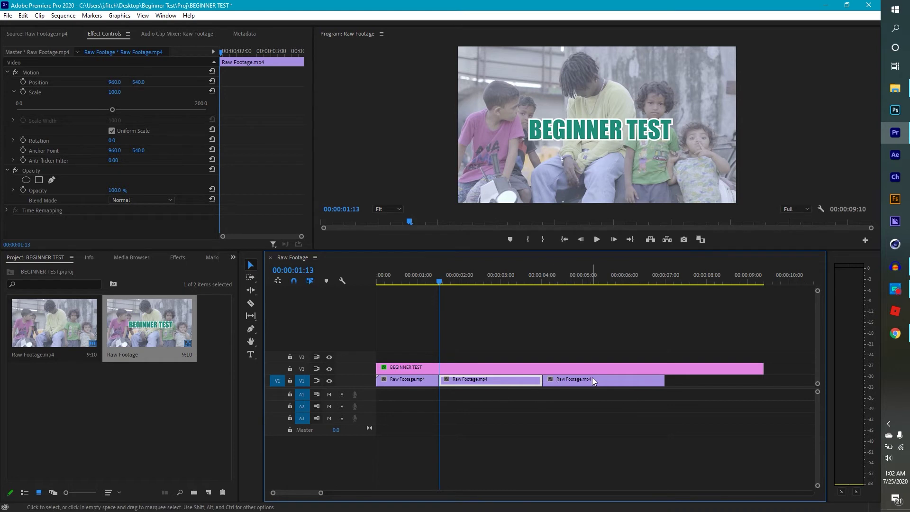
- Play the sequence from 00:00:00:00 to review the cuts between the remaining Raw Footage.mp4 pieces
left_click(432, 278)
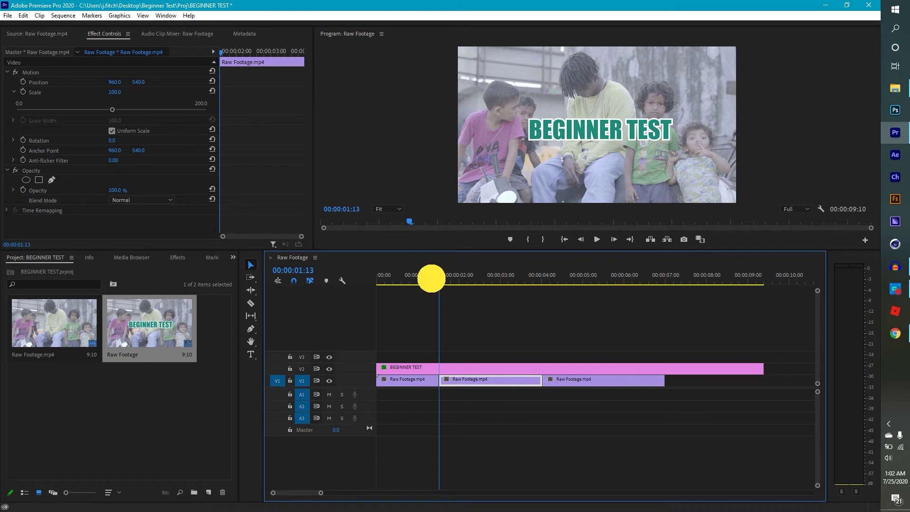
left_click_drag(432, 278, 352, 286)
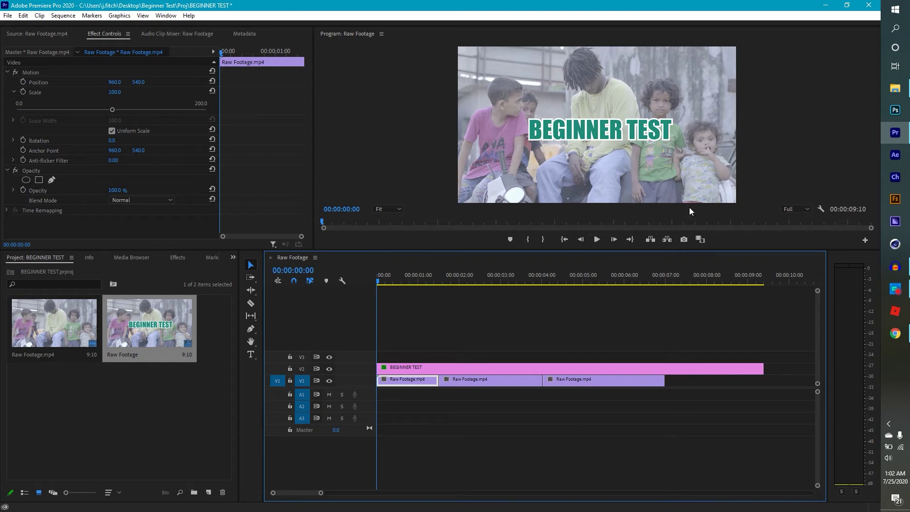
left_click(597, 240)
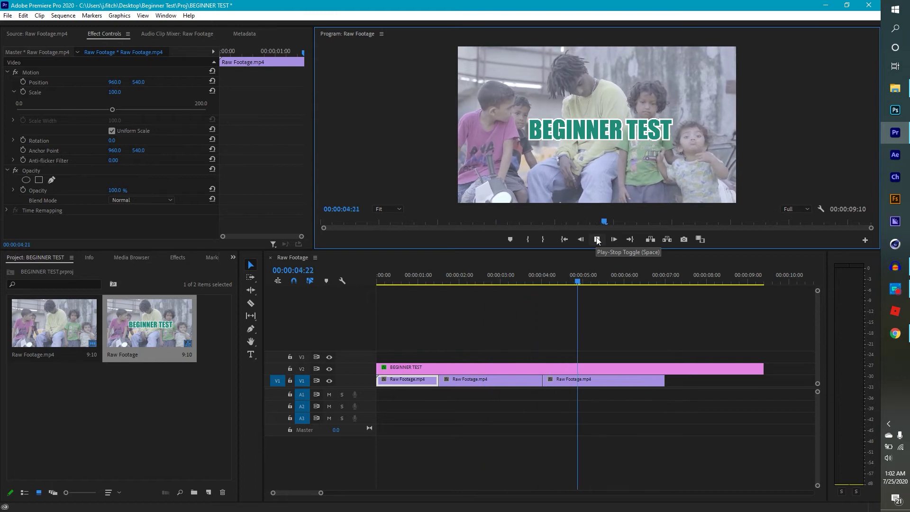
left_click(597, 240)
- Split the last Raw Footage.mp4 piece on V1 at 00:00:05:15 and ripple delete the part before the cut
left_click_drag(598, 280, 607, 281)
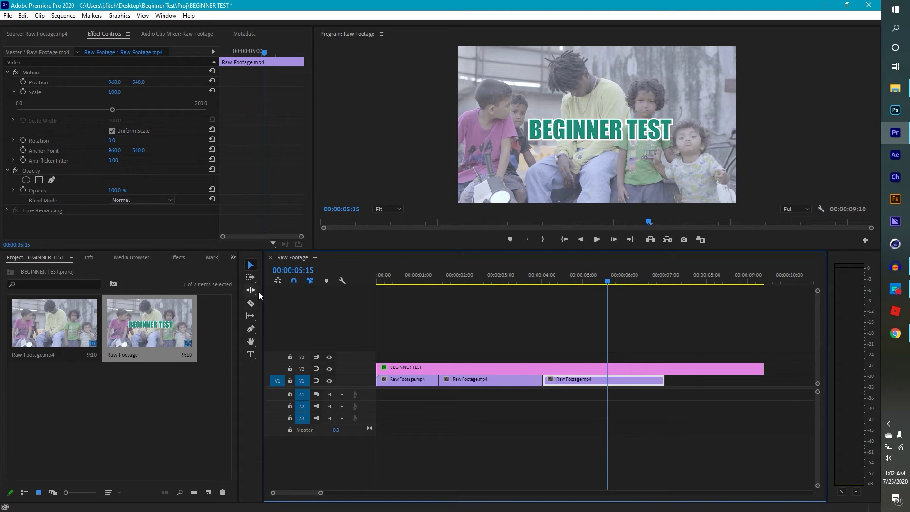
left_click(252, 303)
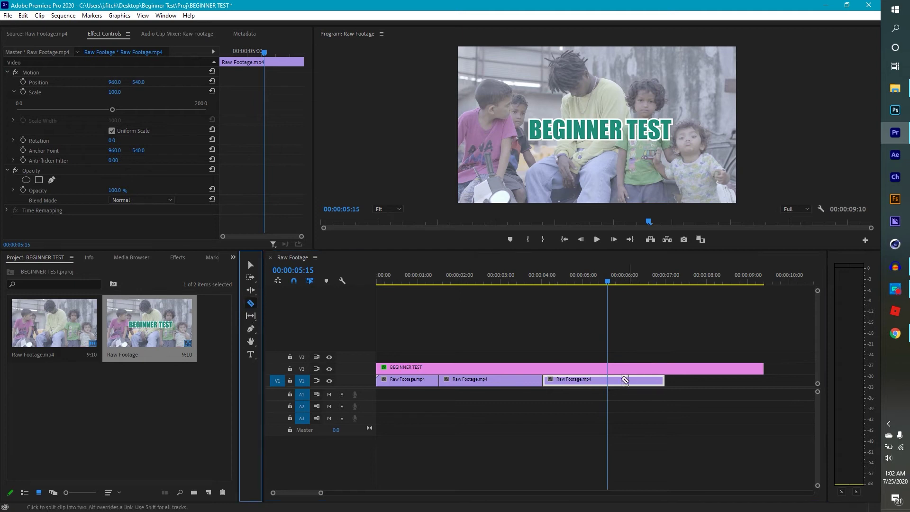
left_click(608, 381)
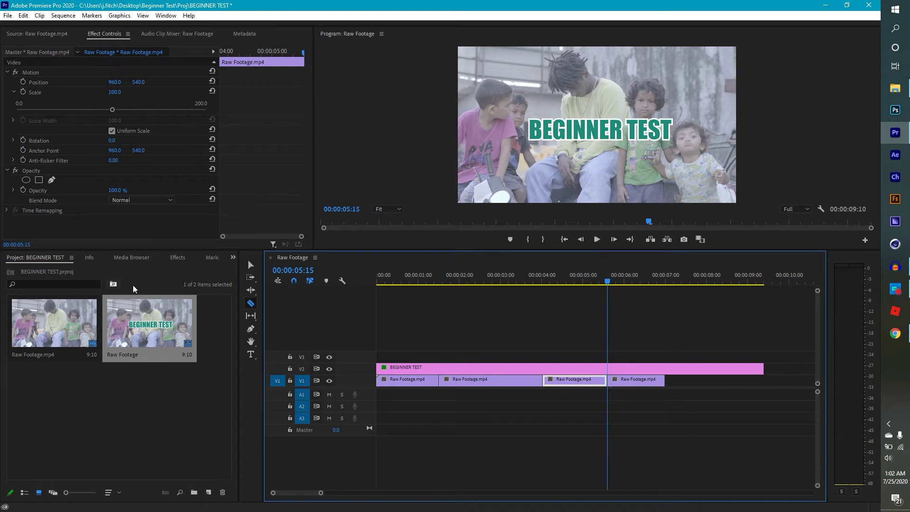
left_click(252, 265)
right_click(573, 381)
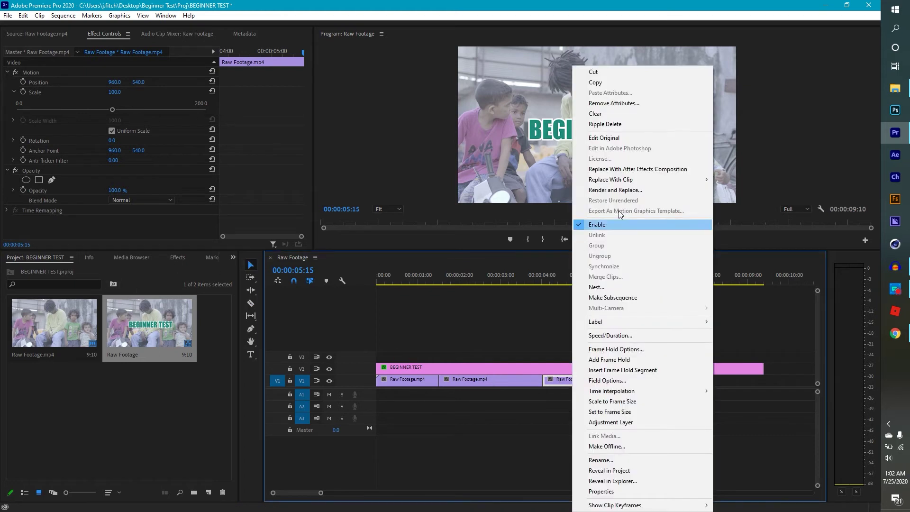
left_click(605, 124)
- Play the shortened sequence from its start to check the latest cut
left_click_drag(488, 286, 396, 306)
left_click(597, 239)
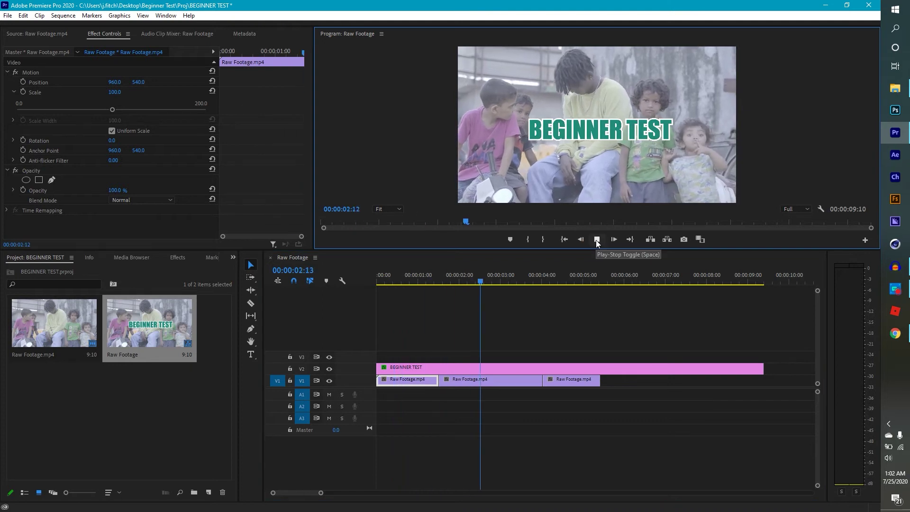
left_click(597, 240)
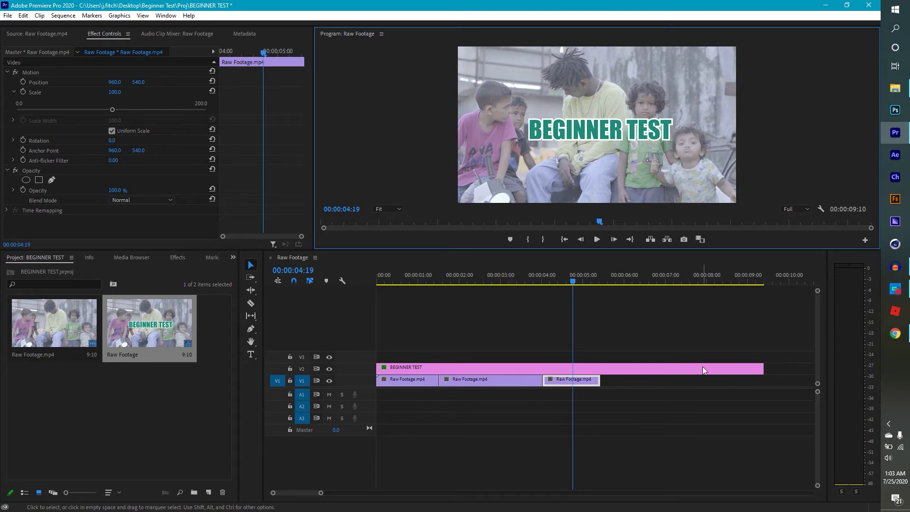
- Shorten the BEGINNER TEST title on V2 to end at about 3.2 seconds and return the playhead to 00:00:00:00
left_click(741, 370)
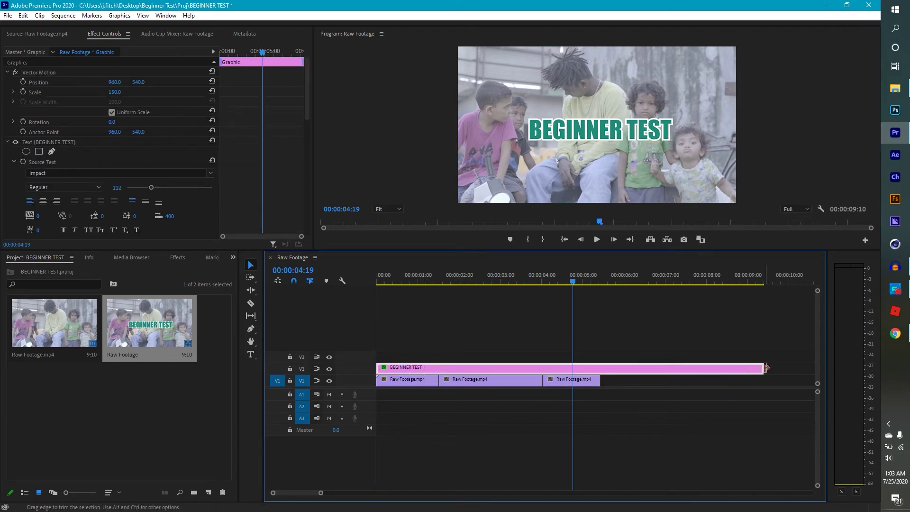
left_click_drag(762, 368, 509, 373)
left_click_drag(439, 281, 377, 303)
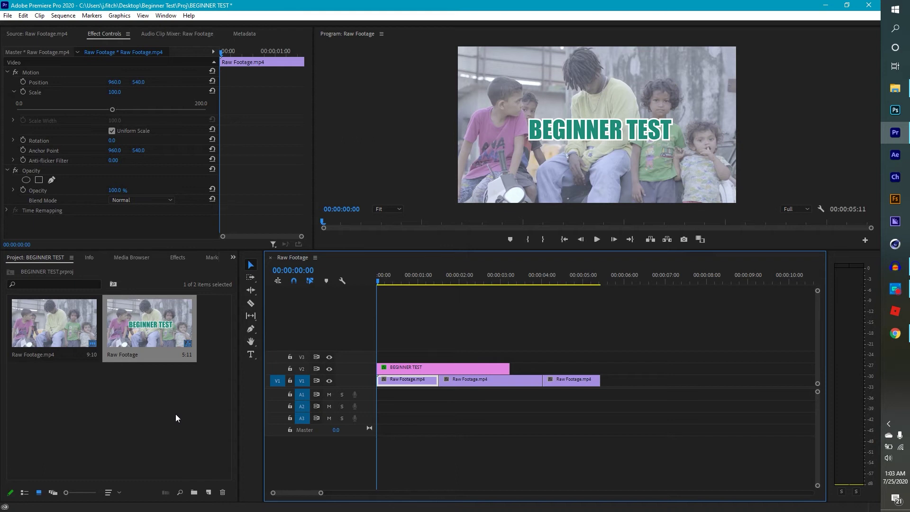
- Import Bizzie.mp3 into the project from the CONTENT > STOCK MUSIC folder on the DATA (D:) drive
double_click(113, 405)
left_click(40, 219)
double_click(110, 126)
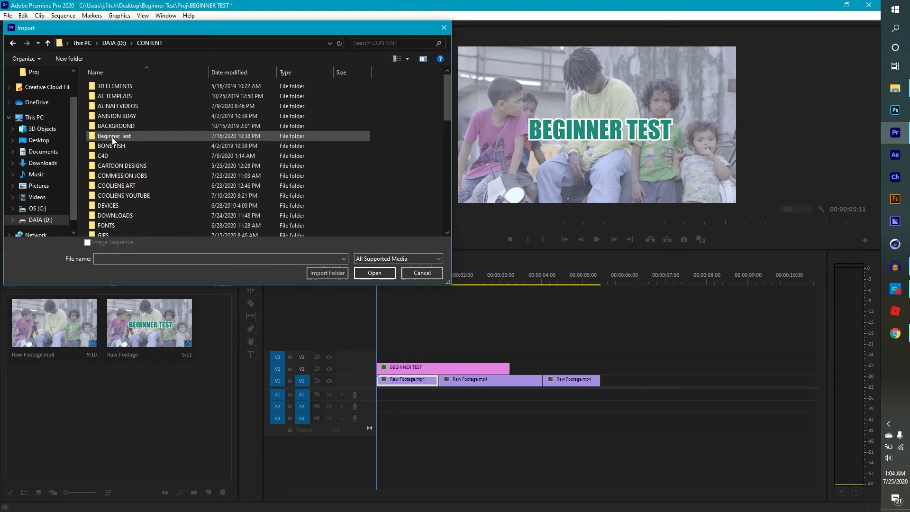
scroll(126, 145, "down", 5)
scroll(128, 150, "down", 3)
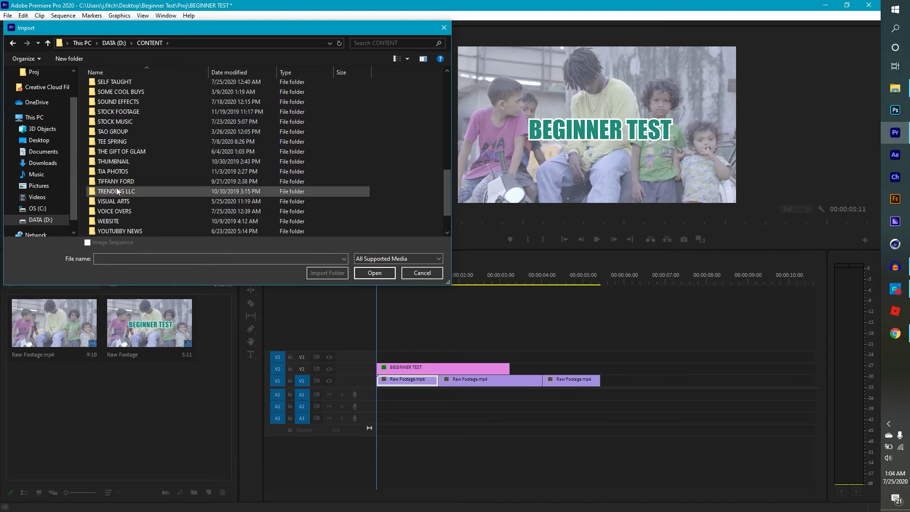
double_click(114, 123)
left_click(102, 106)
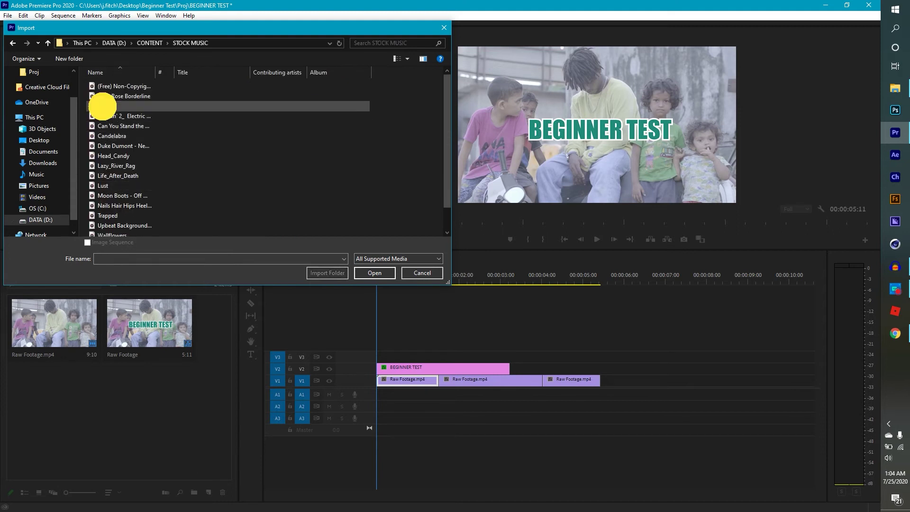
left_click(370, 273)
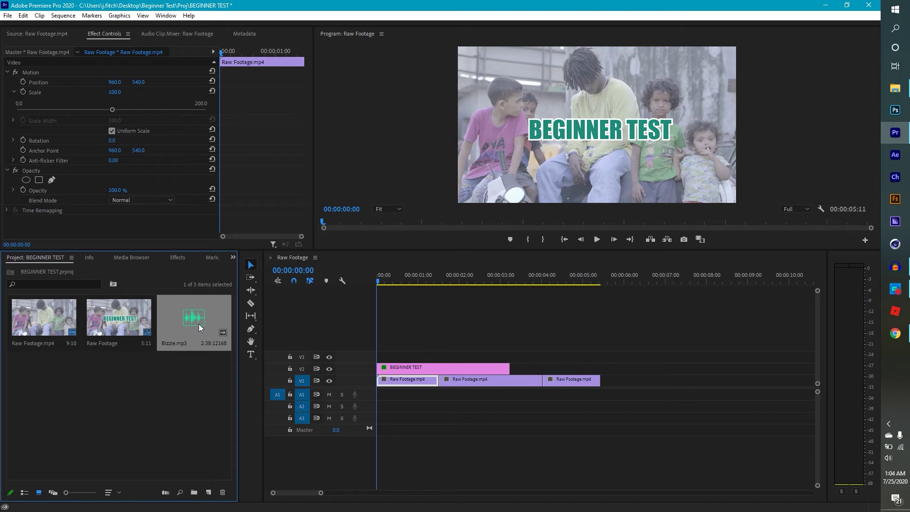
- Open Bizzie.mp3 in the Source monitor and listen to its opening
double_click(198, 321)
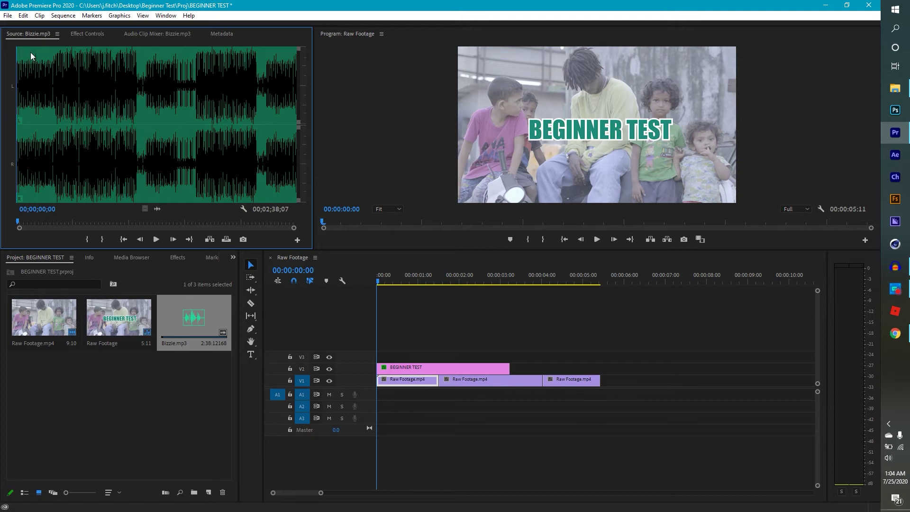
left_click(13, 221)
left_click(155, 240)
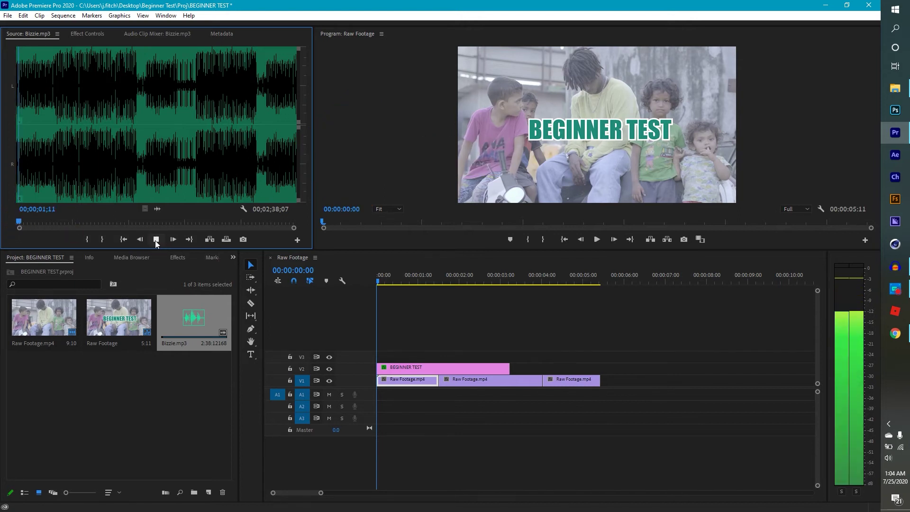
left_click(156, 240)
- Mark Bizzie.mp3 from its start to 00;00;08;27 and place only the audio at the beginning of track A1
left_click(19, 223)
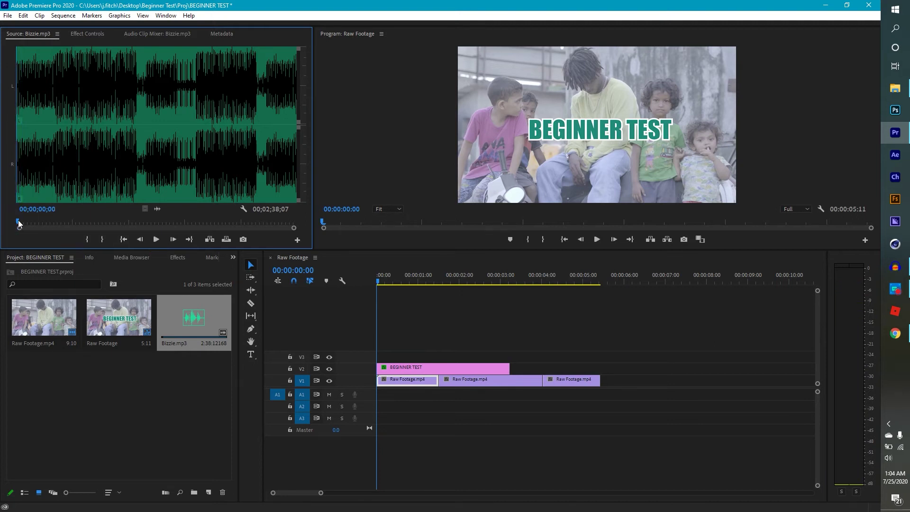
left_click(87, 240)
left_click_drag(19, 221, 31, 223)
left_click(108, 241)
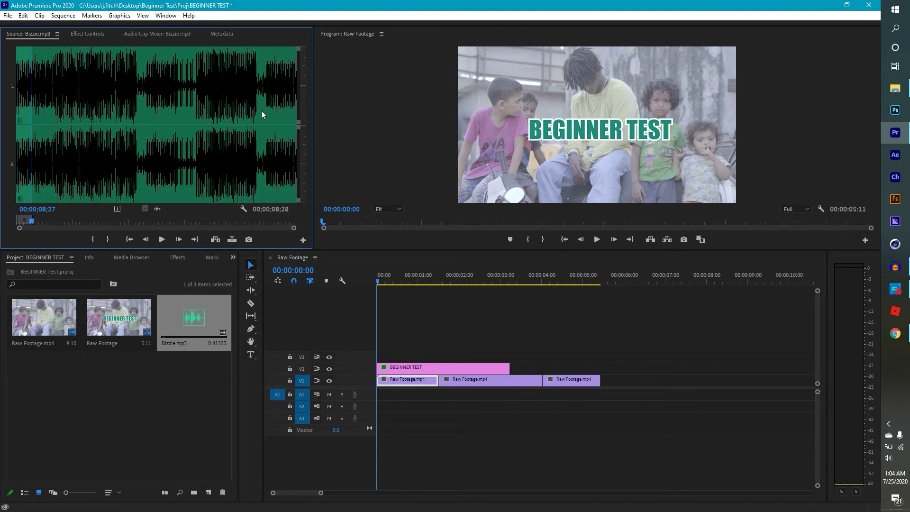
left_click_drag(21, 124, 22, 142)
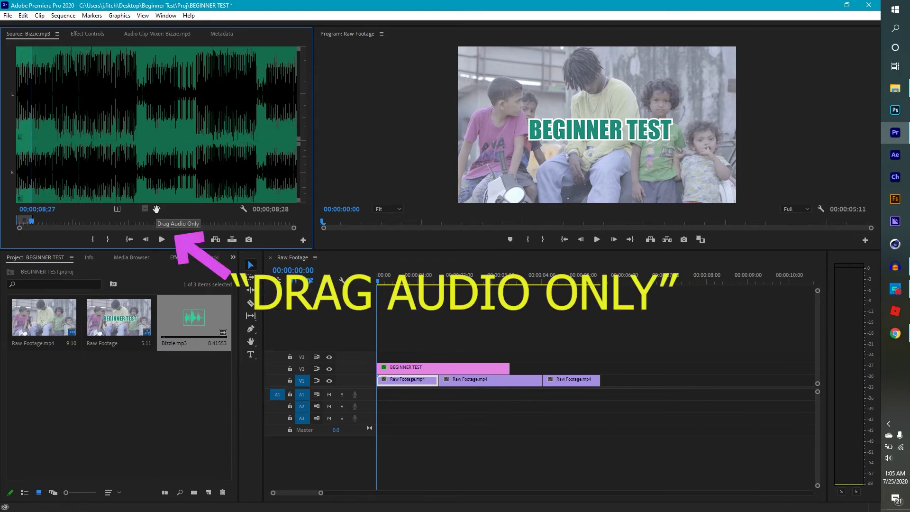
left_click_drag(156, 210, 381, 396)
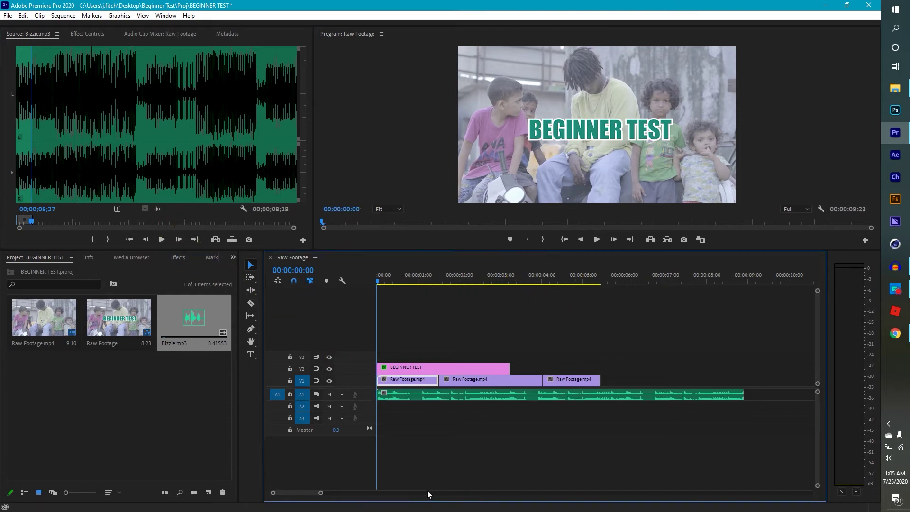
- Play the sequence with the music and trim the Bizzie.mp3 clip on A1 to end with the last video clip
left_click(598, 238)
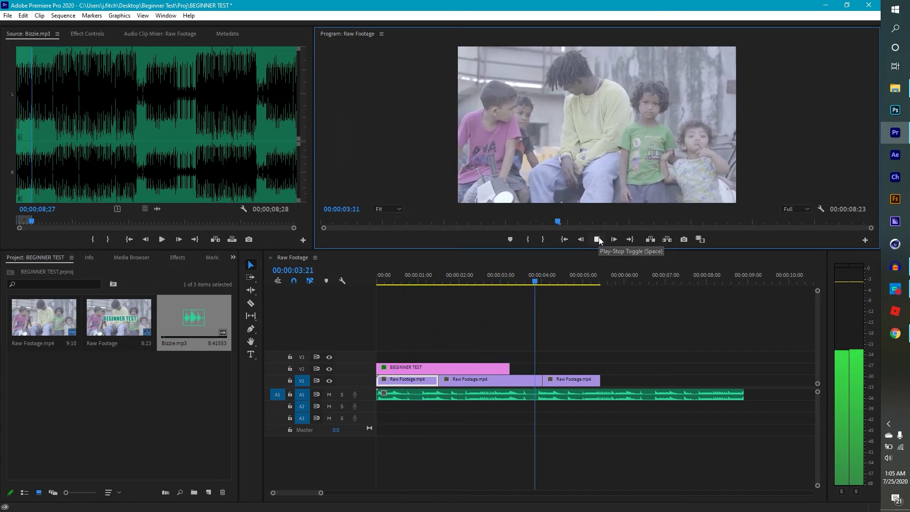
left_click(598, 240)
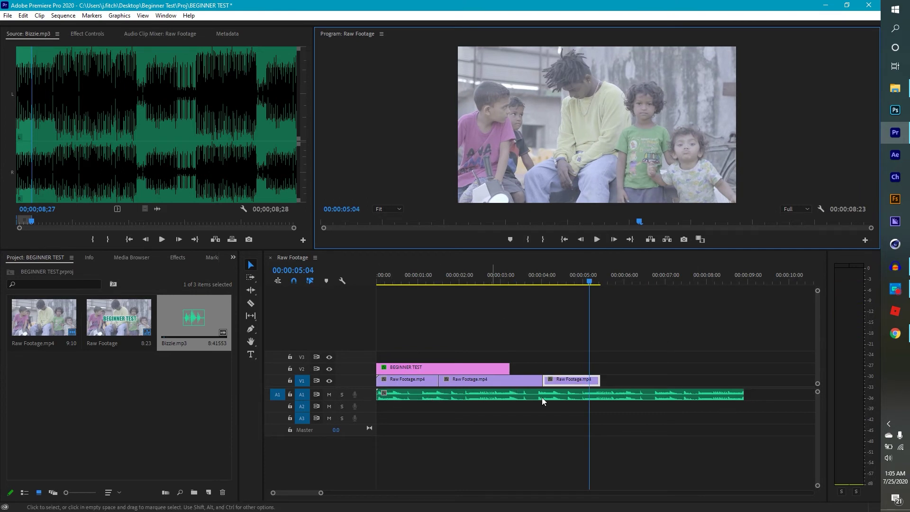
left_click(743, 394)
left_click_drag(743, 394, 597, 394)
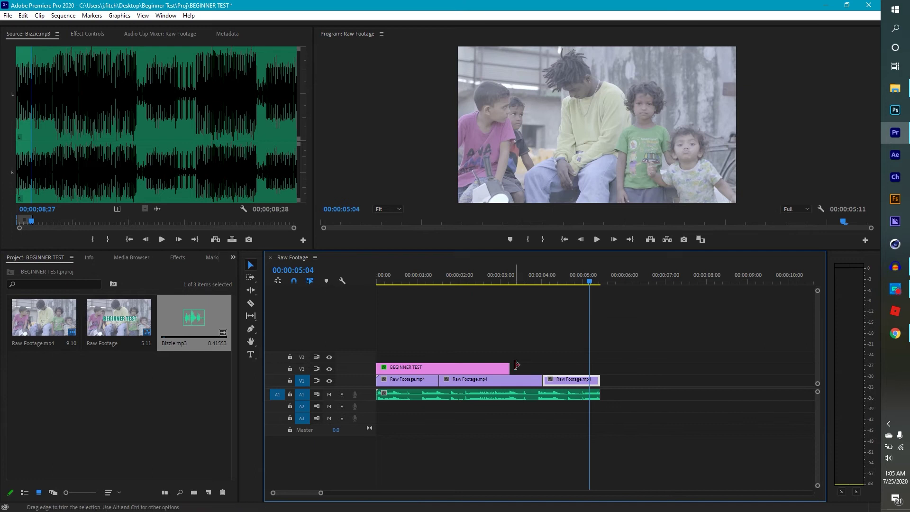
- Move the playhead to 00:00:04:05 and examine the effect categories, from presets and Lumetri presets to audio and video effects
left_click_drag(590, 283, 549, 283)
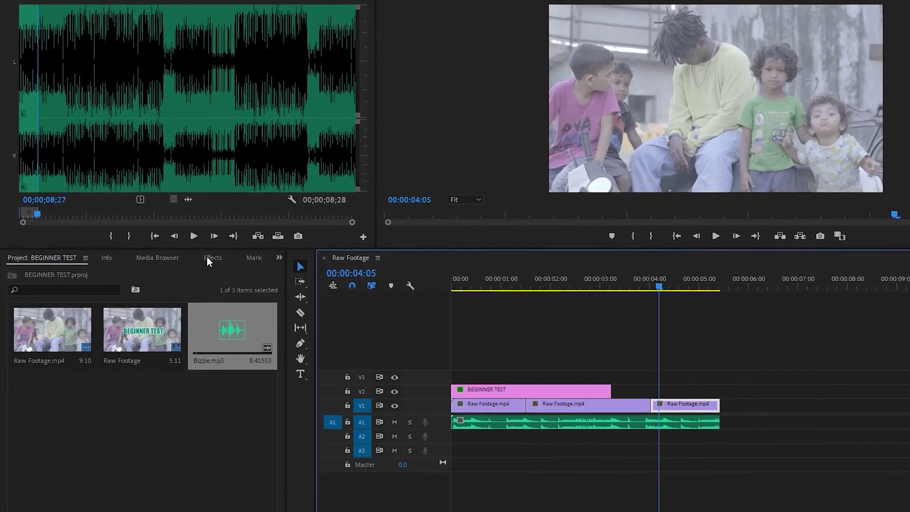
left_click(208, 259)
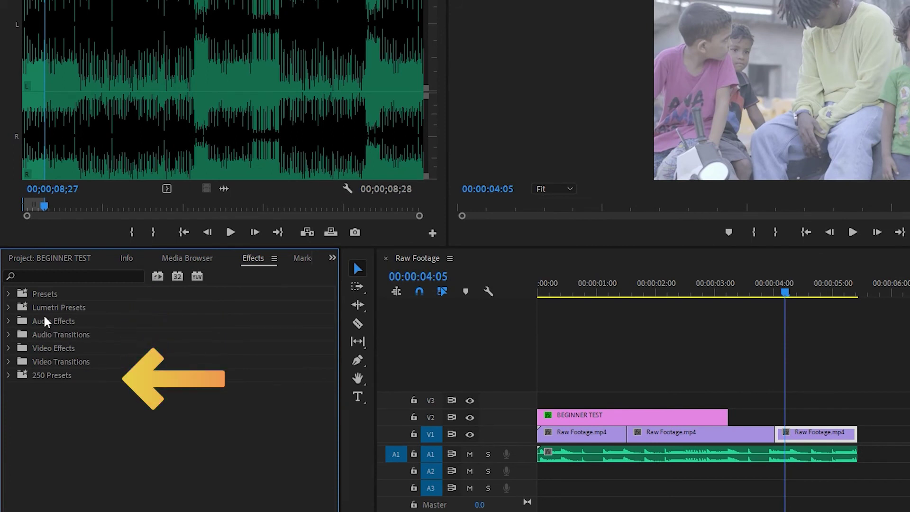
left_click(8, 296)
left_click(9, 295)
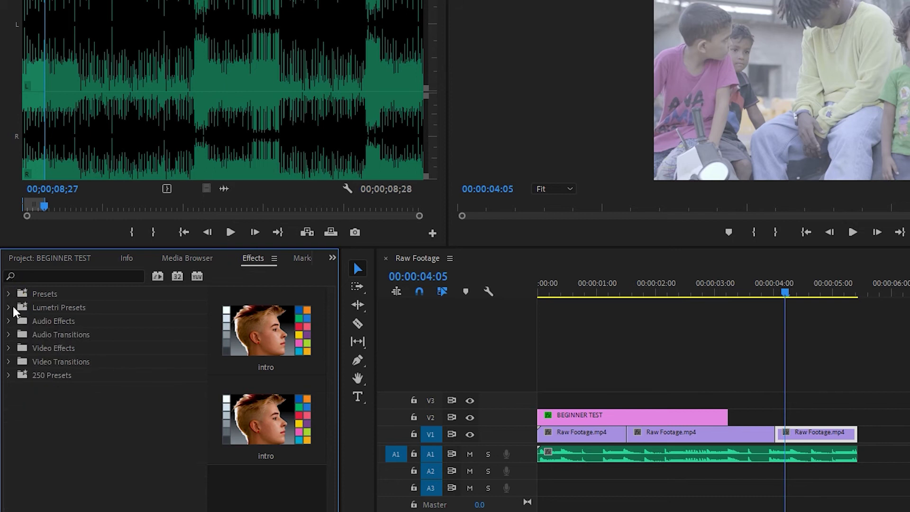
left_click(10, 307)
left_click(9, 307)
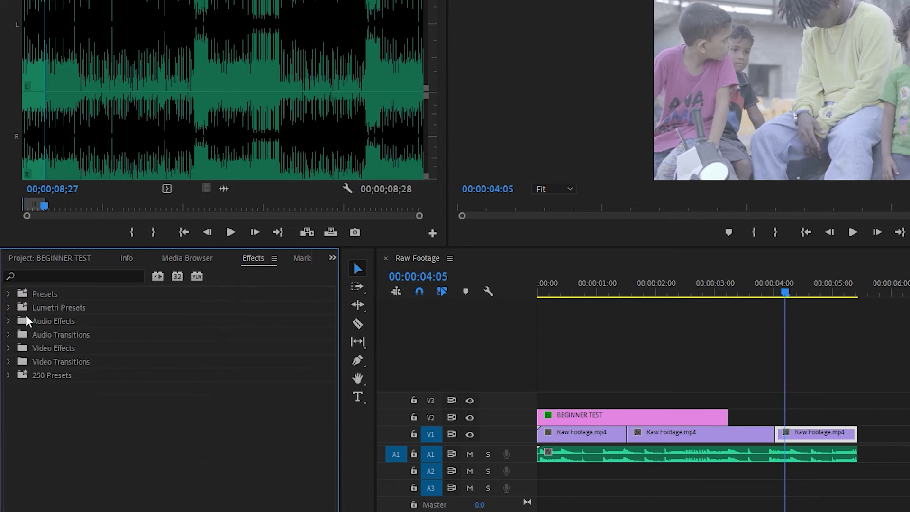
left_click(7, 322)
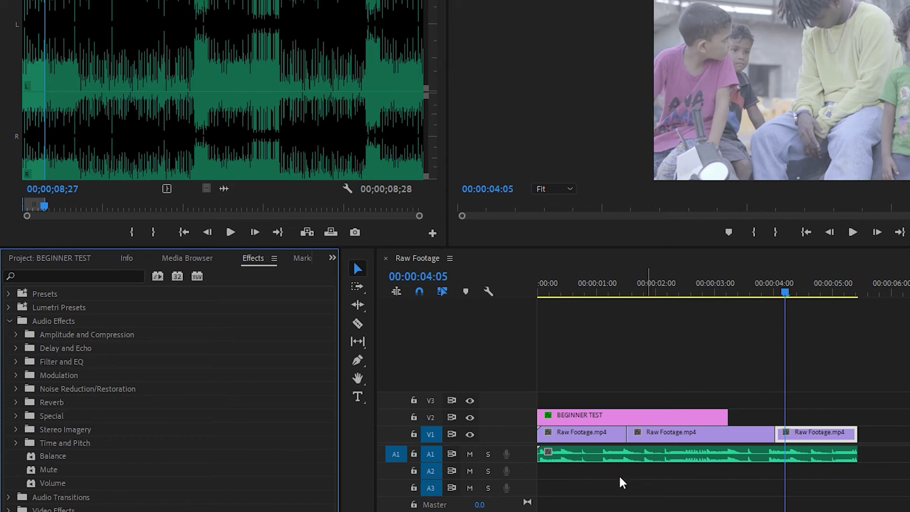
left_click(9, 321)
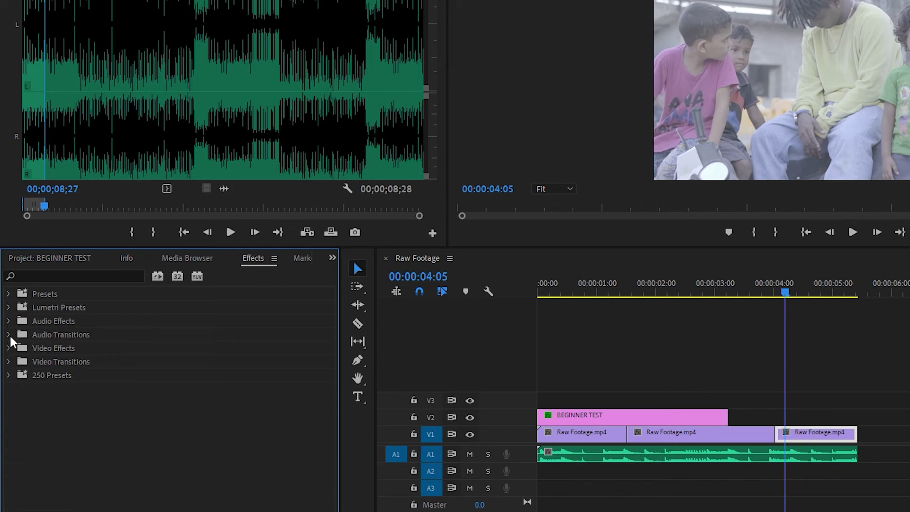
left_click(10, 334)
left_click(10, 334)
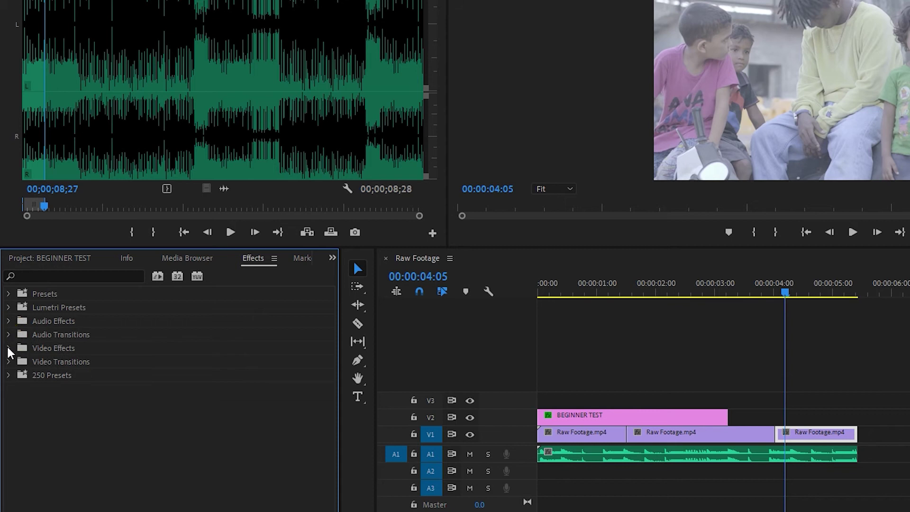
left_click(9, 349)
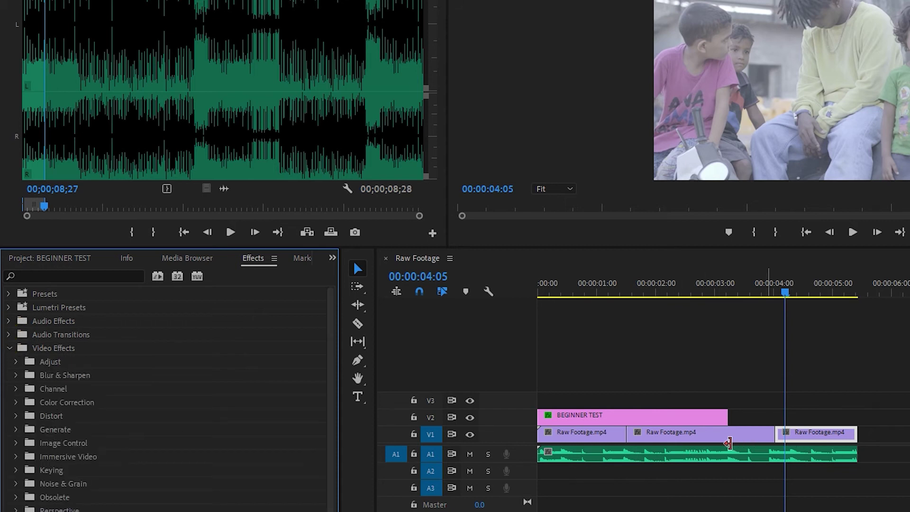
left_click(9, 348)
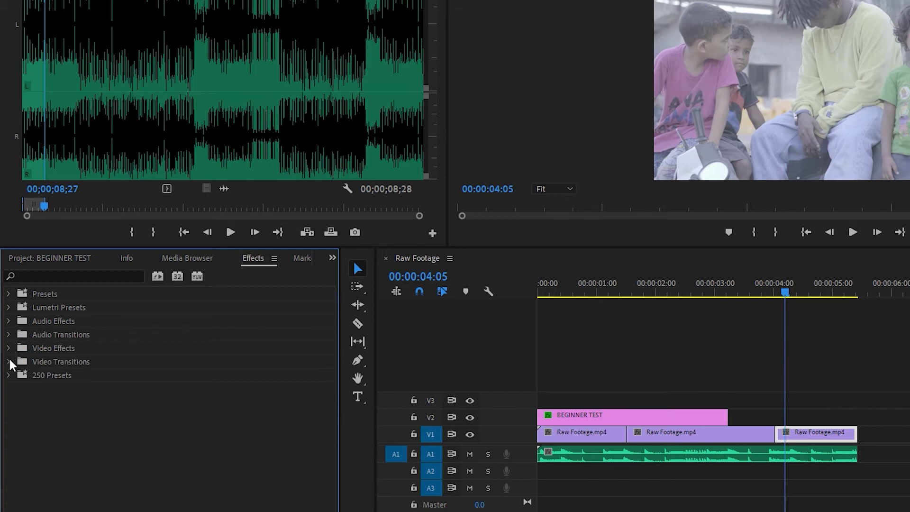
- Apply the Cross Dissolve video transition at the cut between the first and second Raw Footage.mp4 clips on V1
left_click(10, 363)
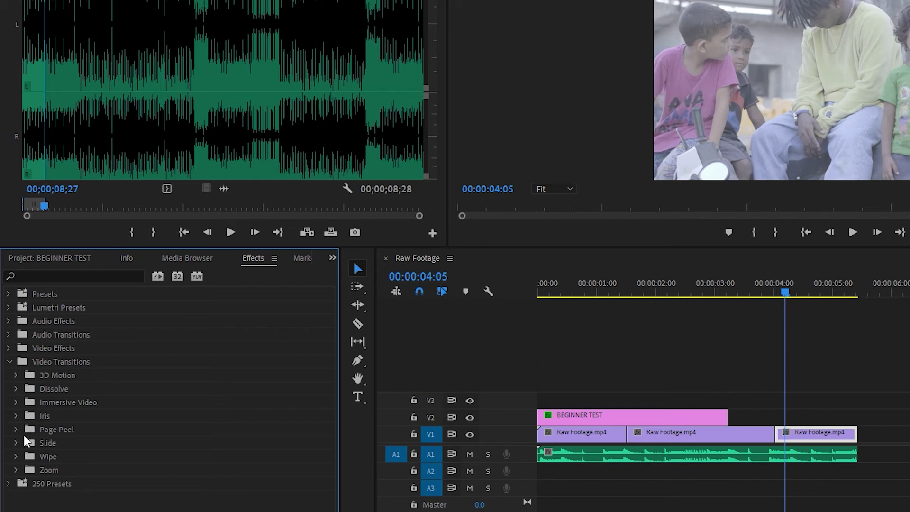
left_click(15, 390)
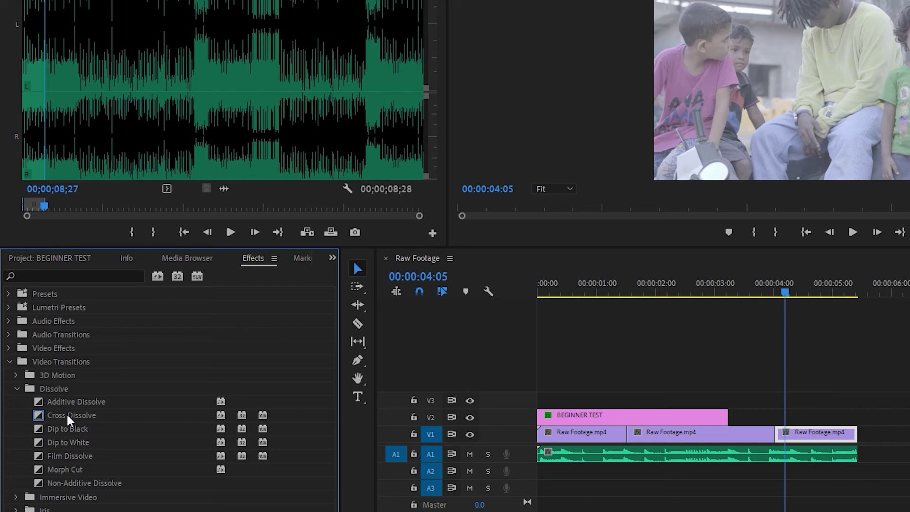
left_click(68, 420)
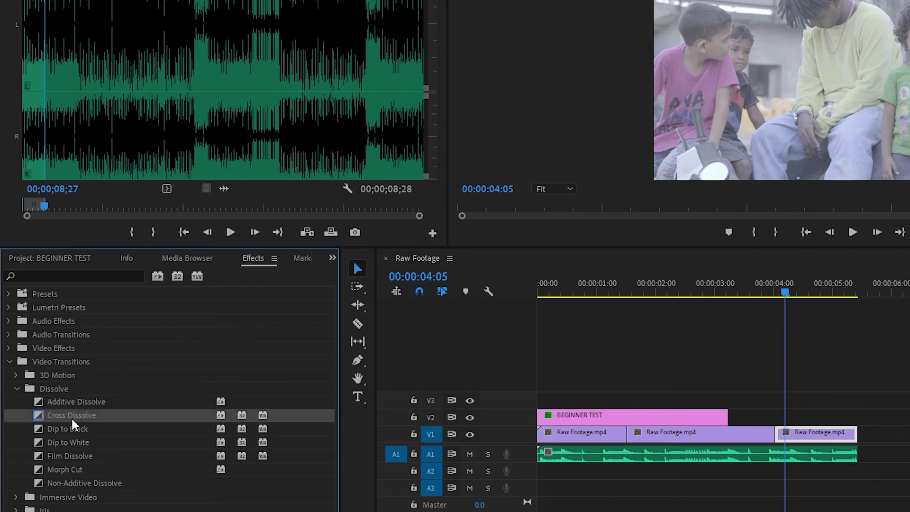
left_click_drag(73, 419, 618, 431)
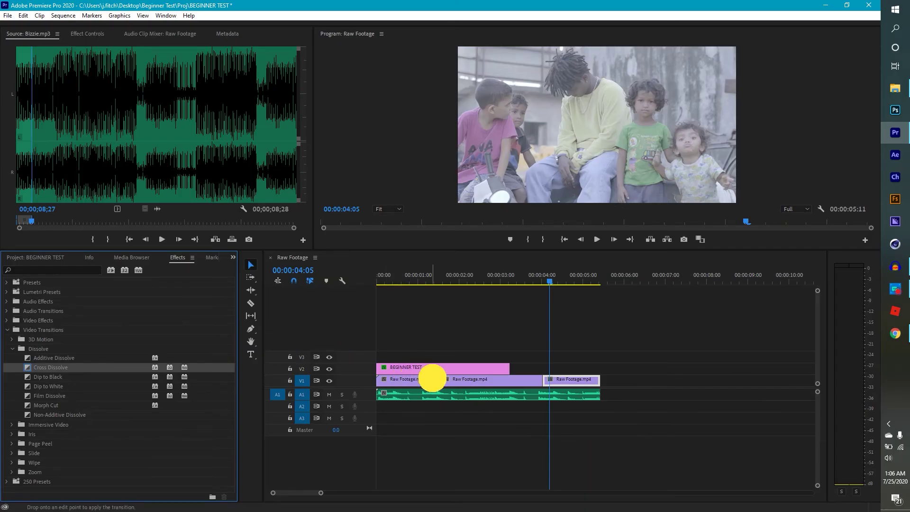
left_click_drag(433, 378, 439, 381)
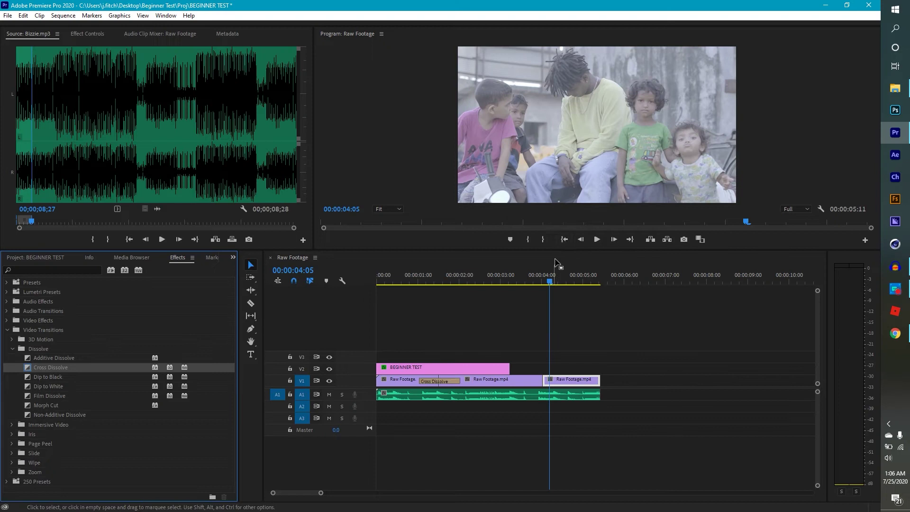
- Play the sequence from the start through the Cross Dissolve, enlarging the Program monitor for a better view
left_click(638, 158)
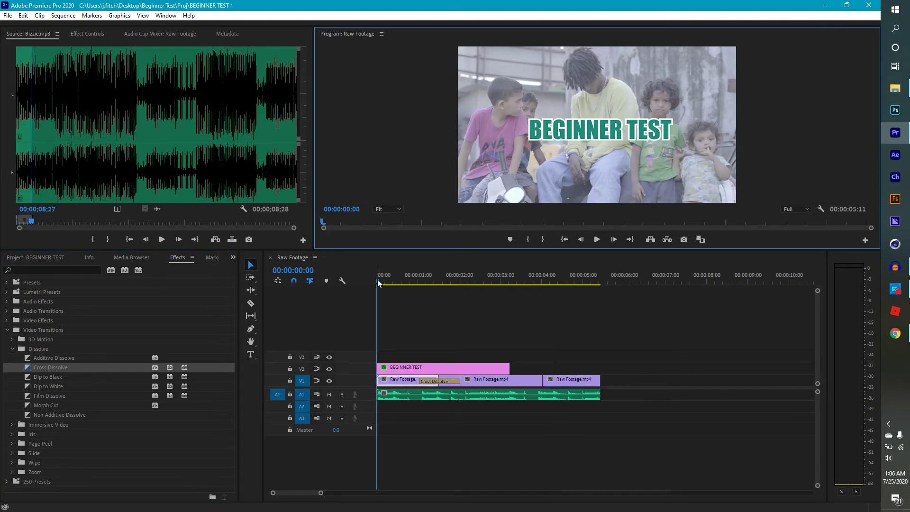
left_click(598, 239)
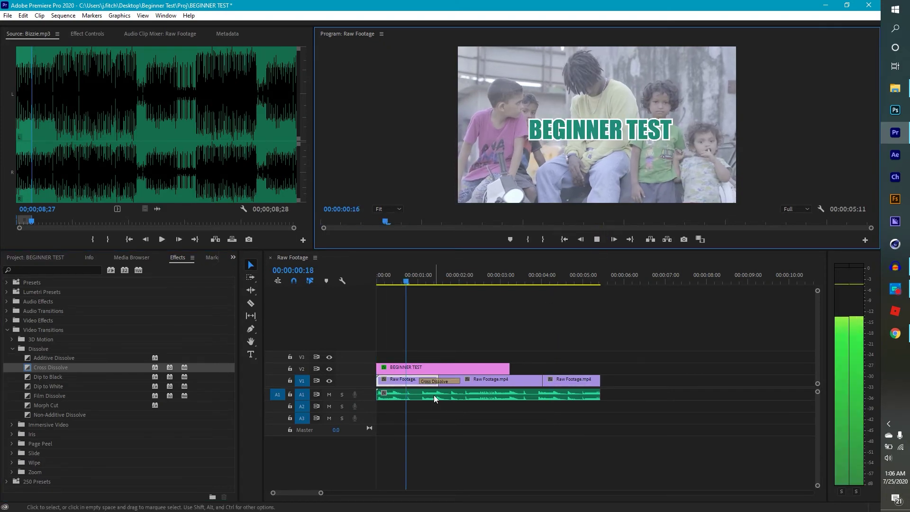
left_click(596, 240)
left_click_drag(528, 247, 399, 376)
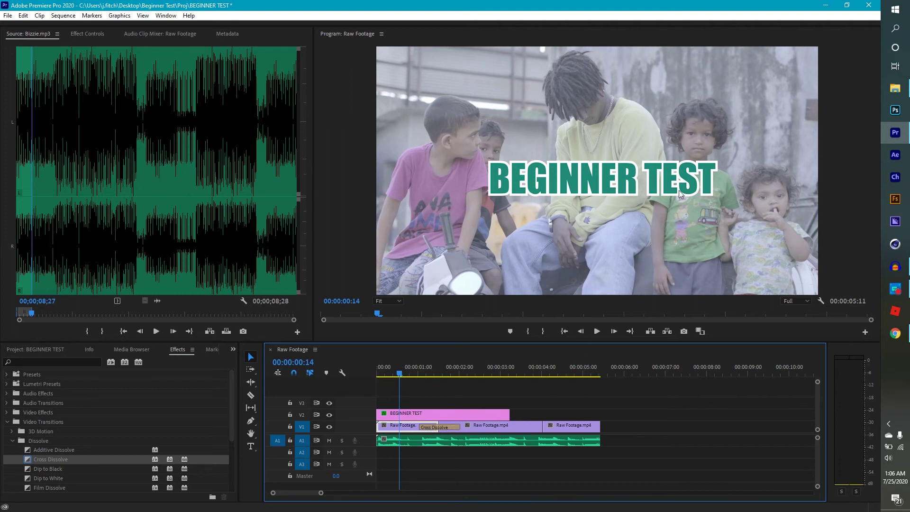
left_click(597, 331)
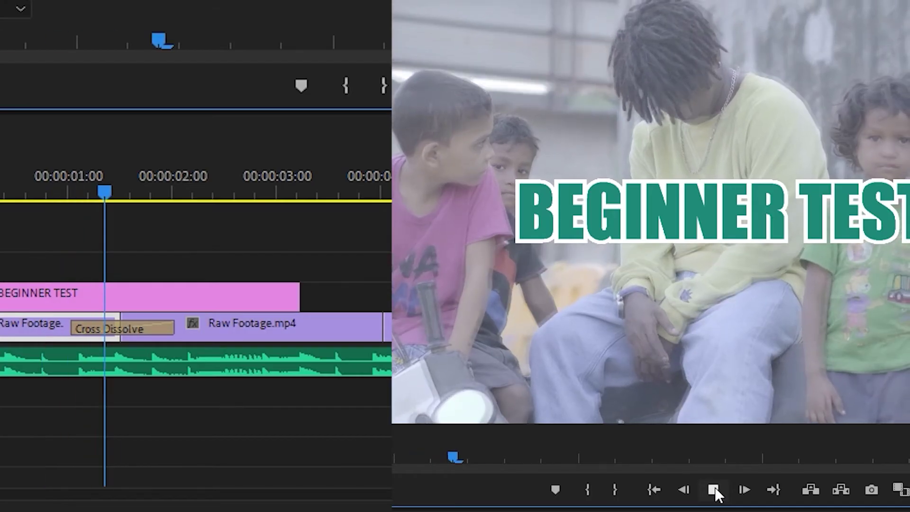
left_click(715, 487)
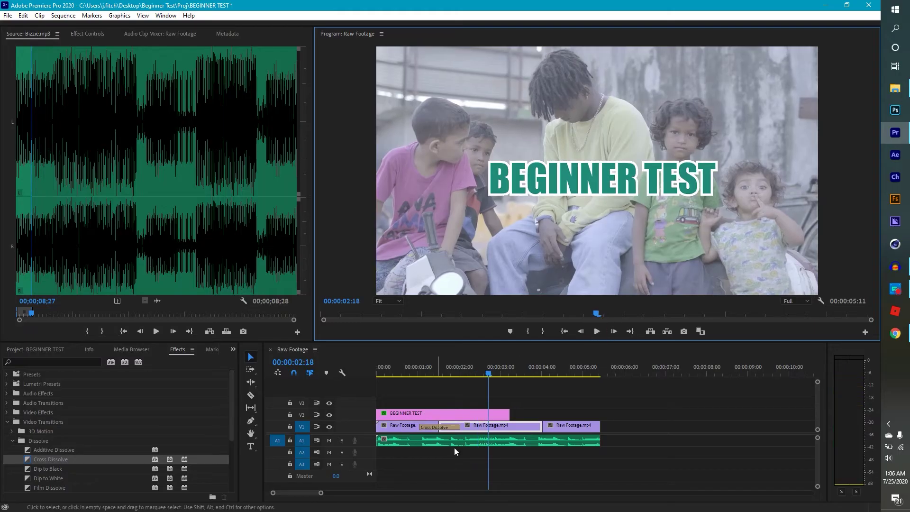
- Examine the Color Correction groups in 250 Presets, including the Cold presets and their thumbnails
left_click(13, 432)
left_click(10, 424)
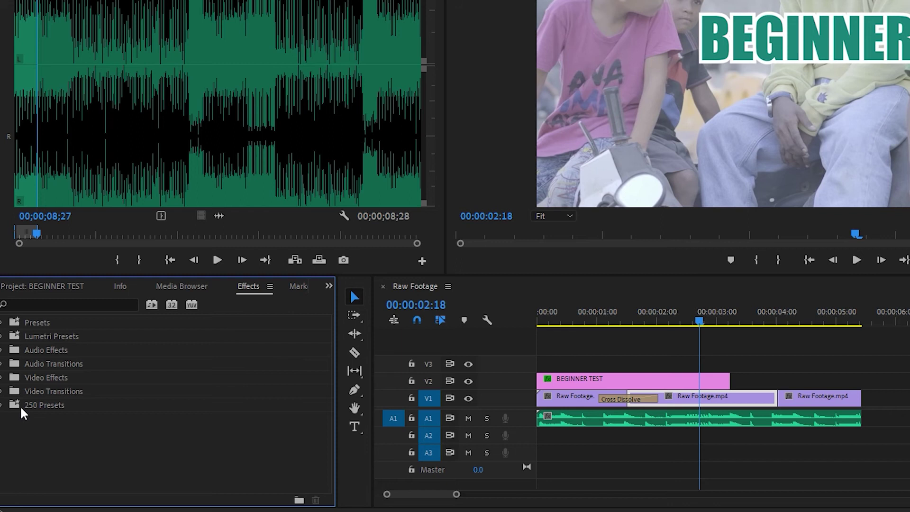
left_click(4, 407)
left_click(10, 419)
scroll(108, 422, "down", 1)
scroll(107, 425, "down", 2)
scroll(107, 425, "up", 1)
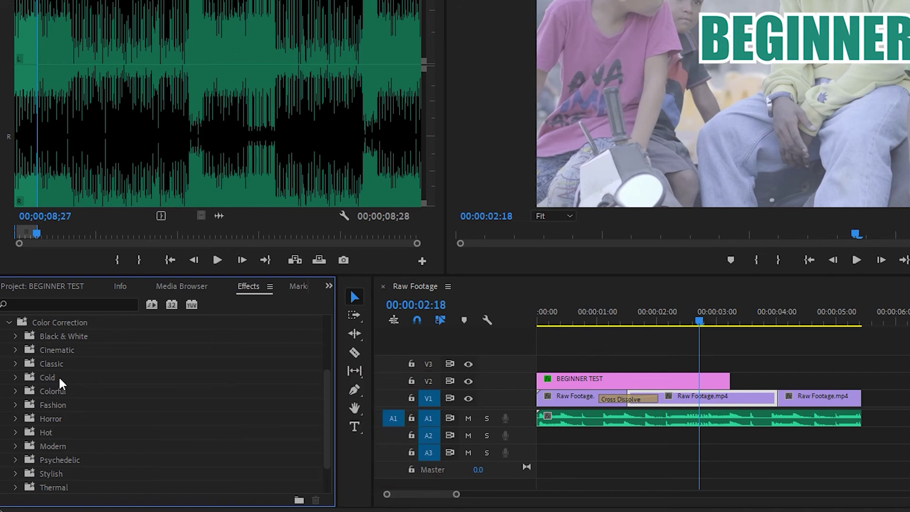
left_click(16, 377)
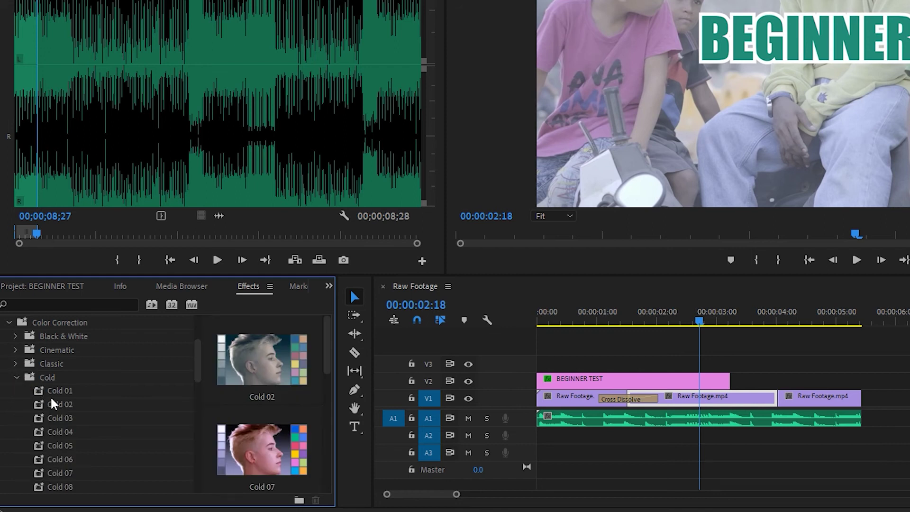
left_click(16, 377)
scroll(47, 406, "down", 1)
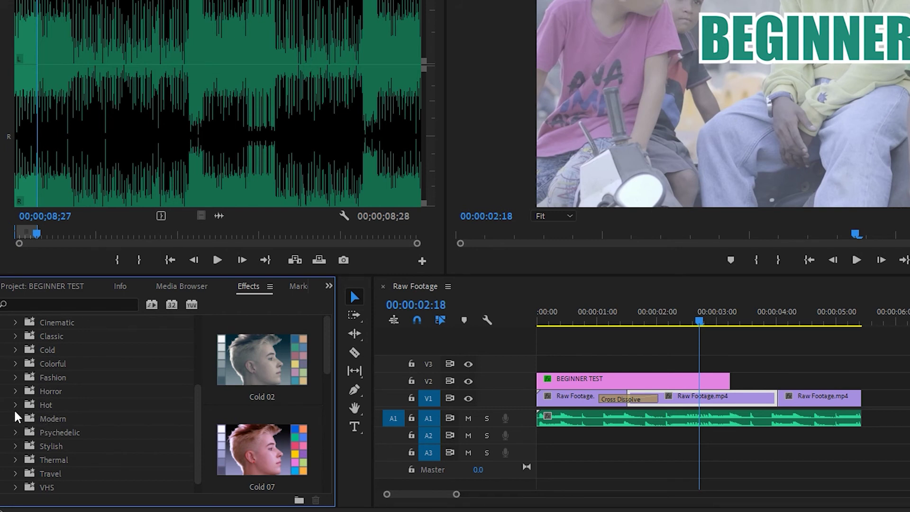
scroll(36, 362, "up", 1)
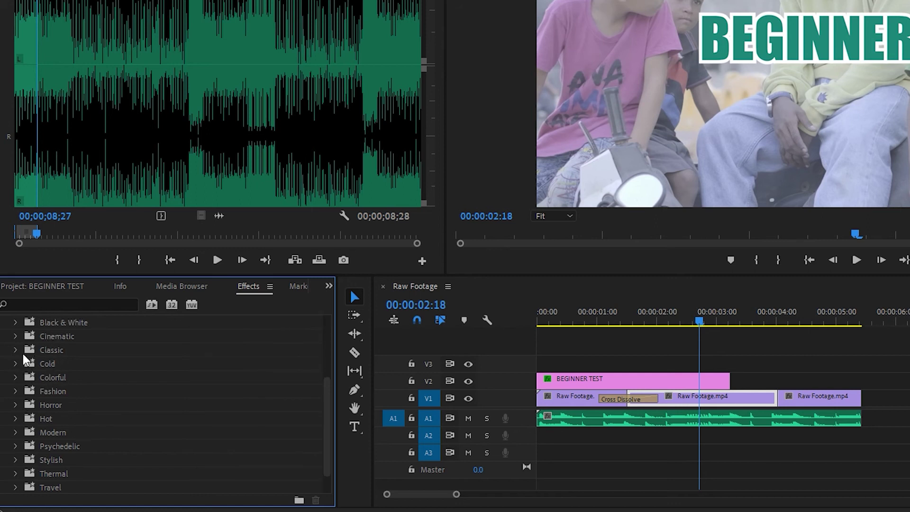
- Apply the Cinematic 35 color preset to the second Raw Footage.mp4 clip on V1 and check it at 00:00:02:06
left_click(15, 337)
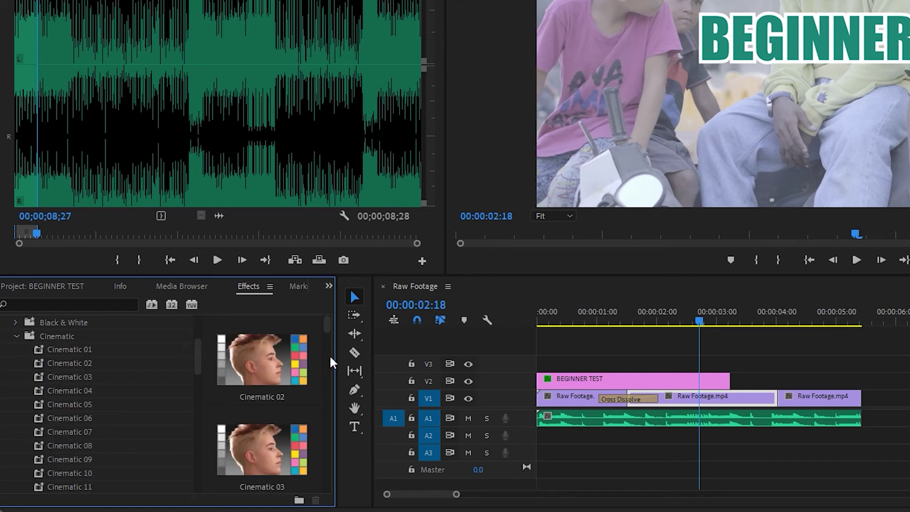
left_click_drag(335, 363, 408, 368)
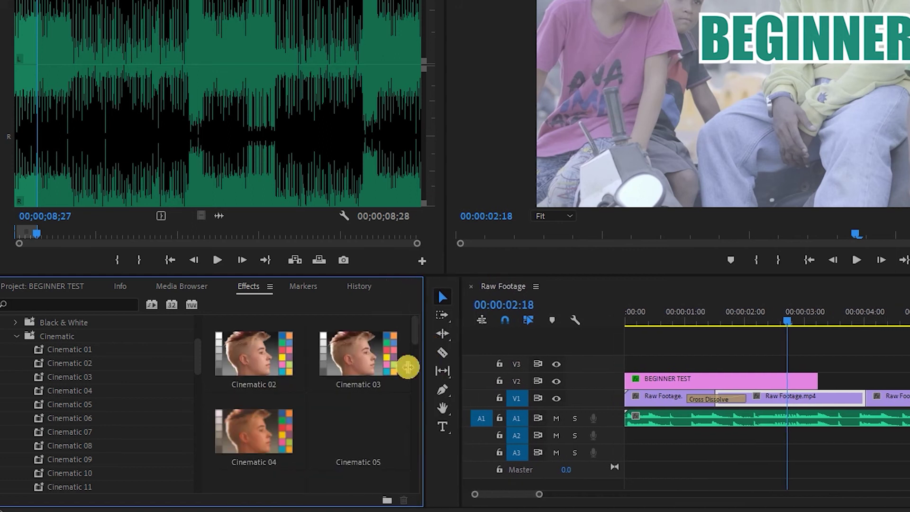
left_click_drag(414, 335, 423, 451)
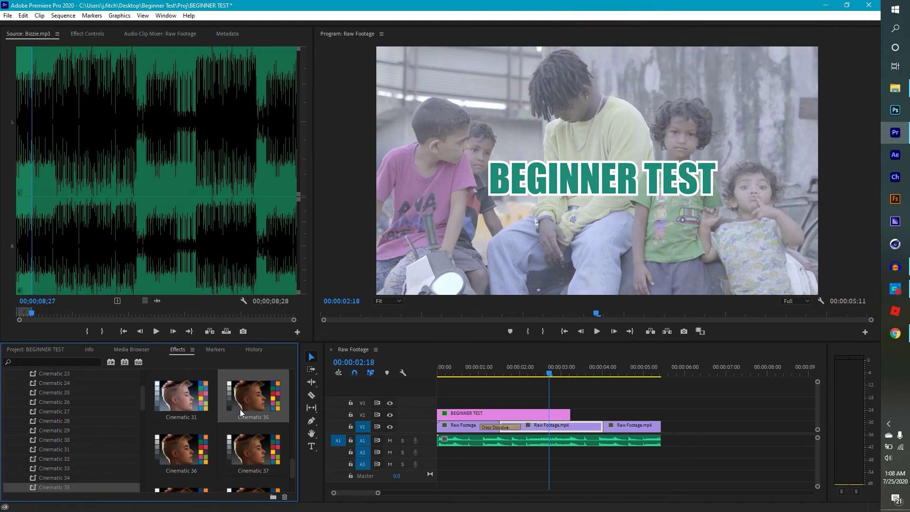
left_click_drag(249, 402, 577, 425)
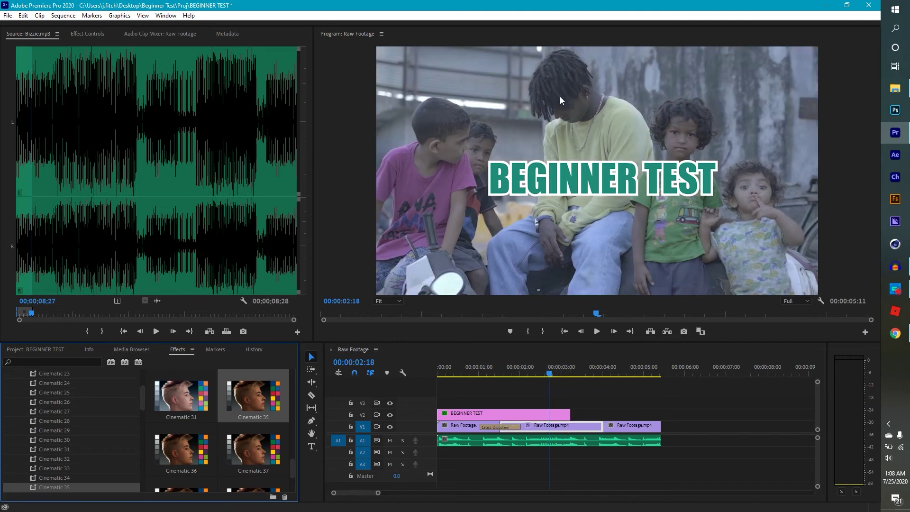
left_click_drag(549, 375, 525, 388)
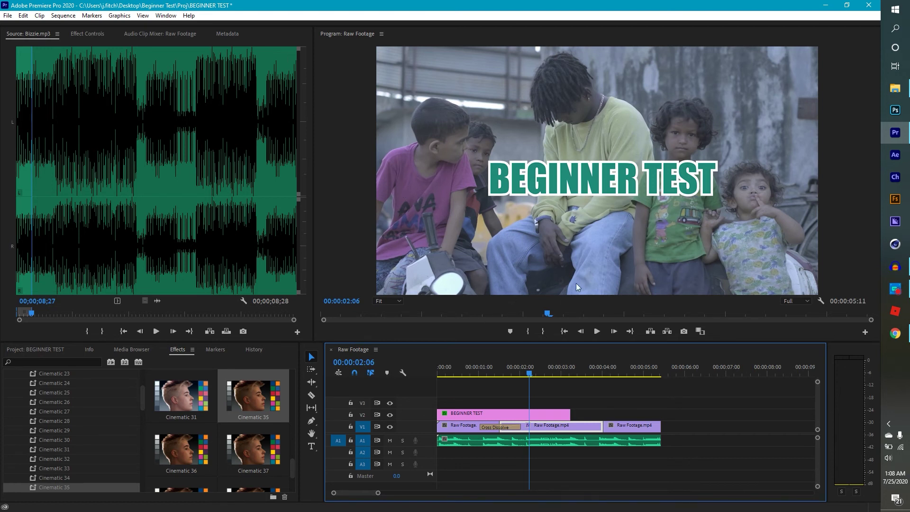
- Switch to the Color workspace and widen the Lumetri Color panel to show its adjustment sliders
left_click(162, 16)
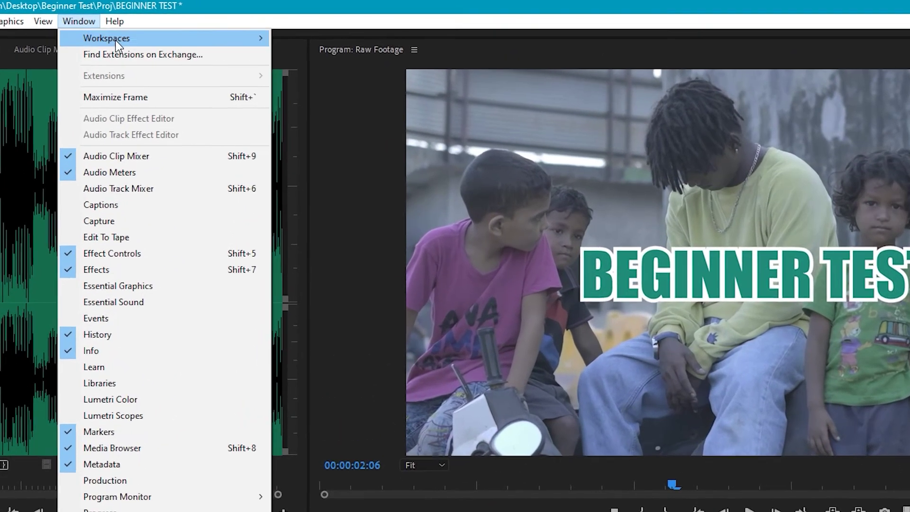
mouse_move(191, 29)
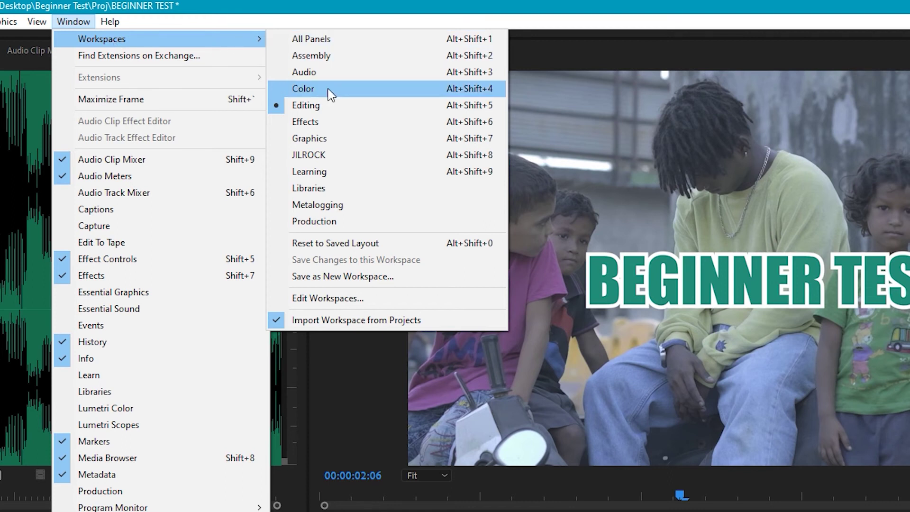
left_click(327, 105)
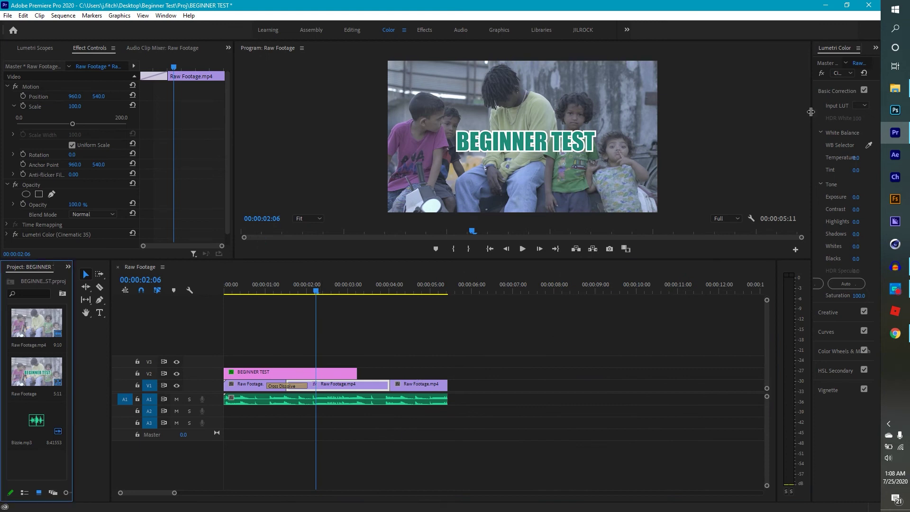
left_click_drag(812, 112, 641, 140)
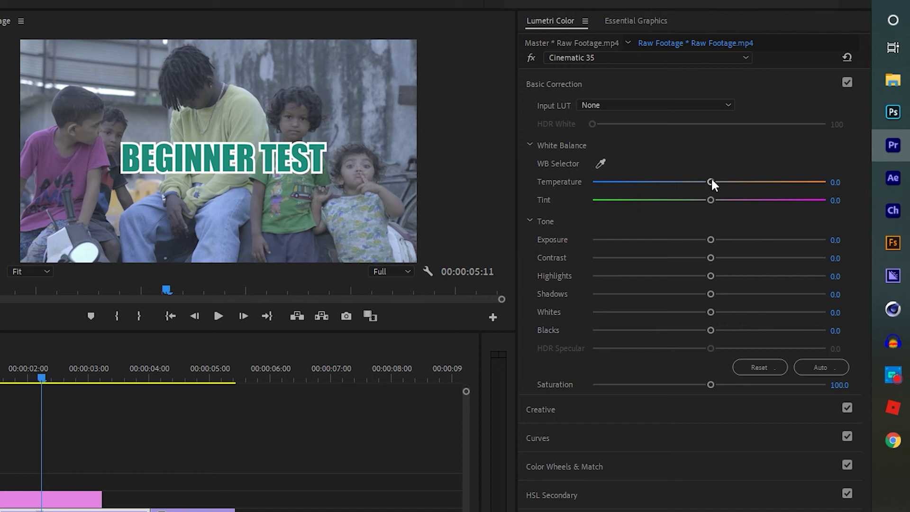
- Try a white balance Temperature of 42.9 on the second clip's Cinematic 35 correction and undo it
left_click_drag(711, 181, 760, 182)
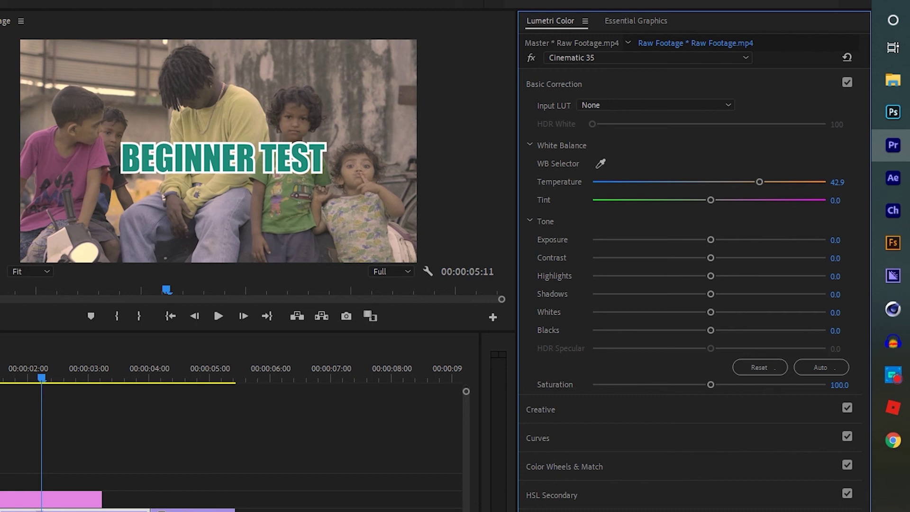
key("ctrl+z")
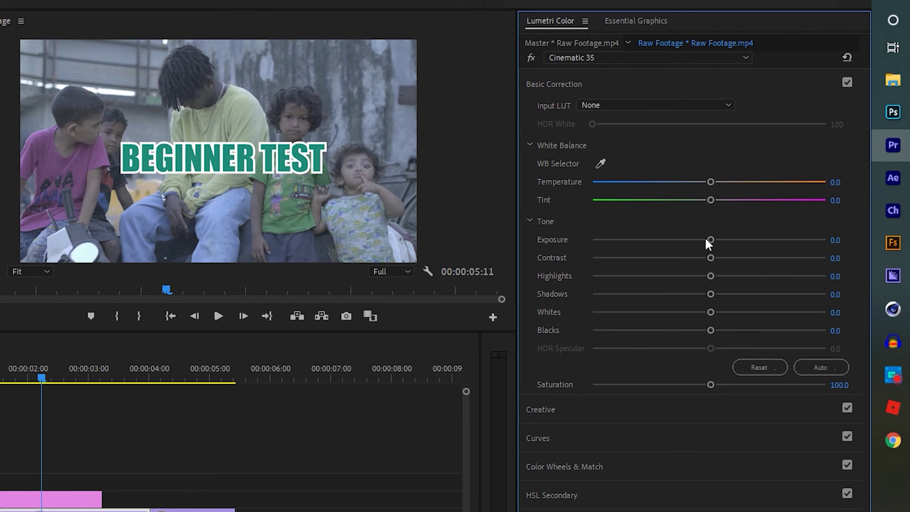
- Set the second clip's Exposure to 0.1 in Basic Correction and review the Input LUT choices, keeping None
mouse_move(713, 235)
left_mouse_down()
mouse_move(752, 237)
mouse_move(685, 242)
mouse_move(711, 241)
left_mouse_up()
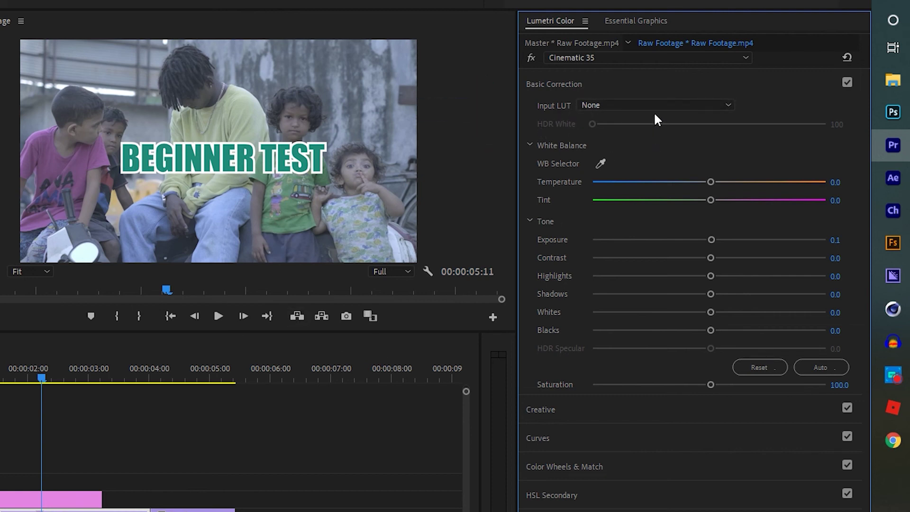
left_click(726, 105)
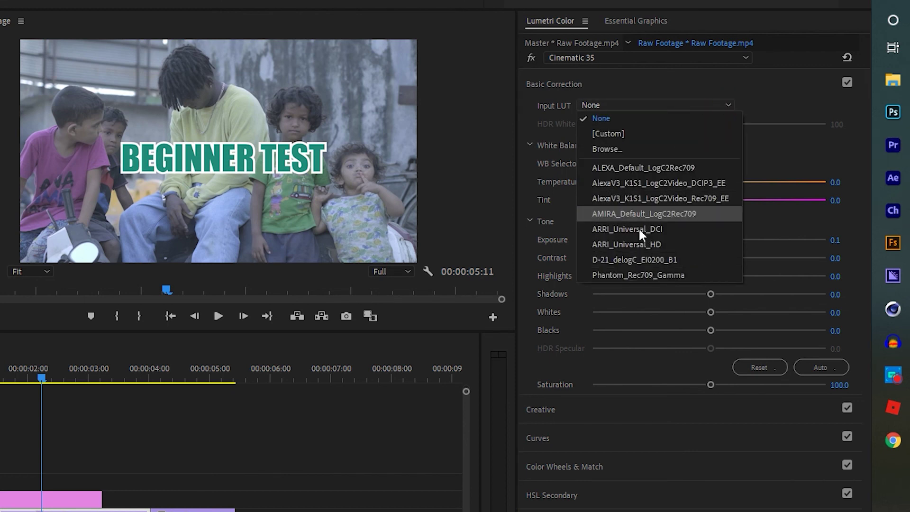
left_click(745, 86)
left_click(572, 83)
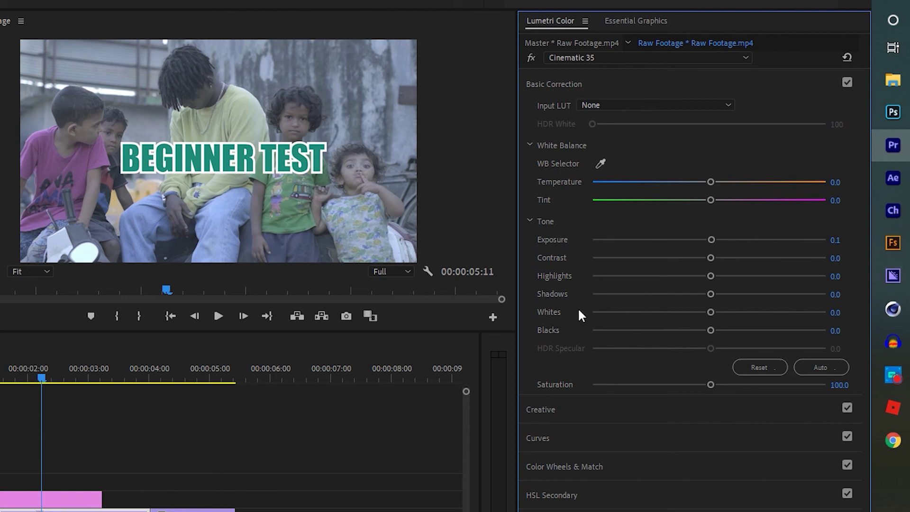
- Expand the Creative section of the Lumetri correction and review the available Looks, keeping 2strip
left_click(548, 412)
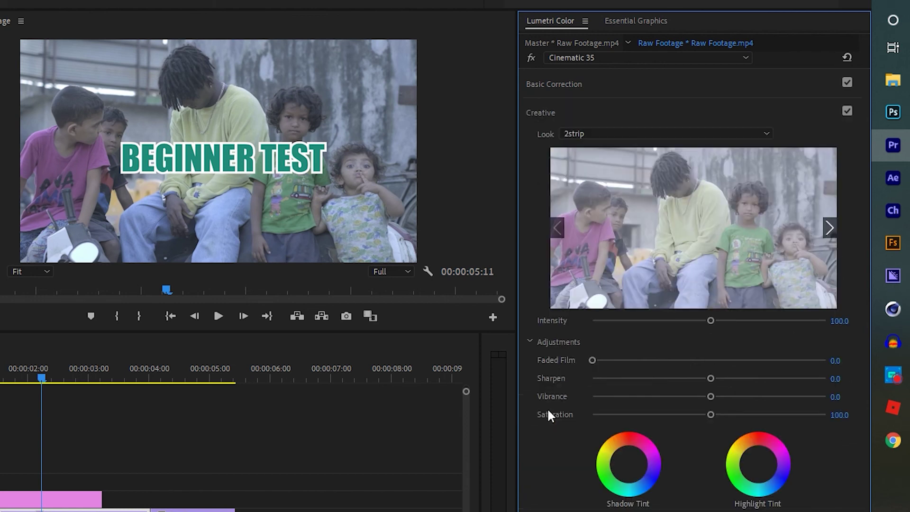
left_click(586, 133)
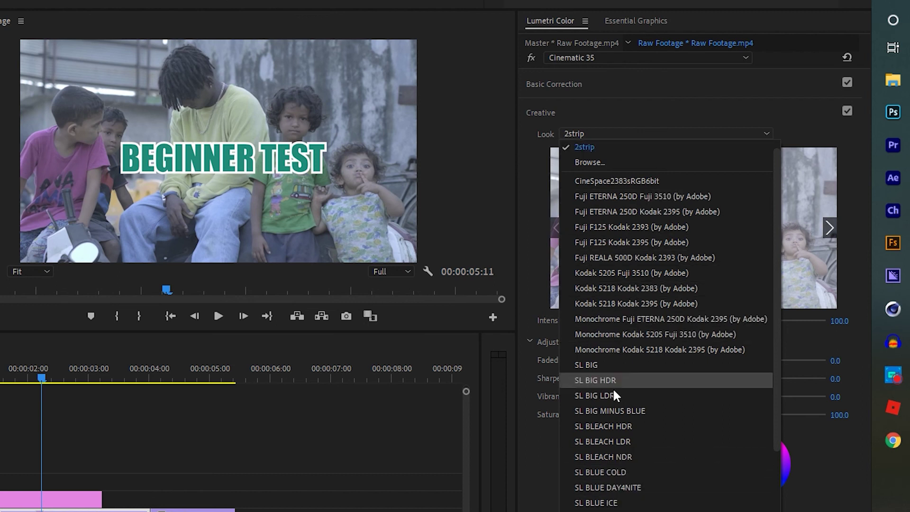
left_click(635, 104)
left_click(589, 112)
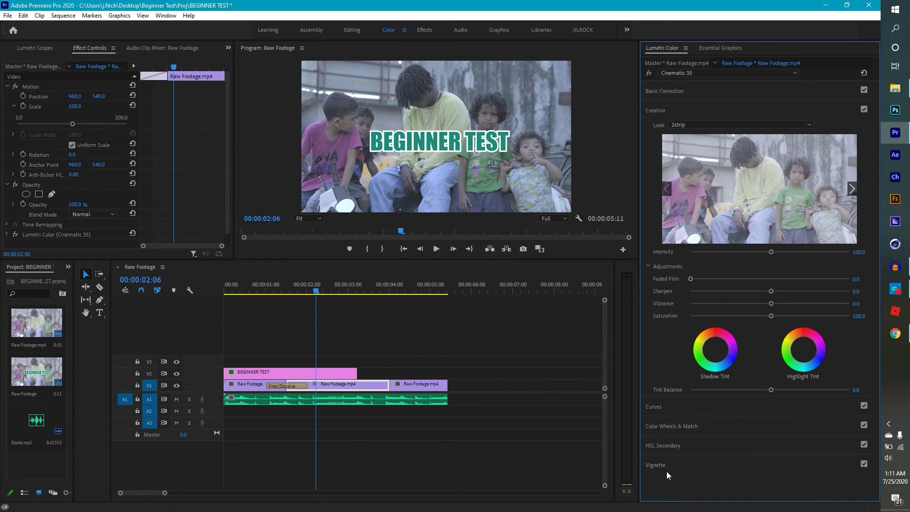
- Move the playhead to the previous edit point at 00:00:01:10 and open the media export settings for the sequence
key("Up")
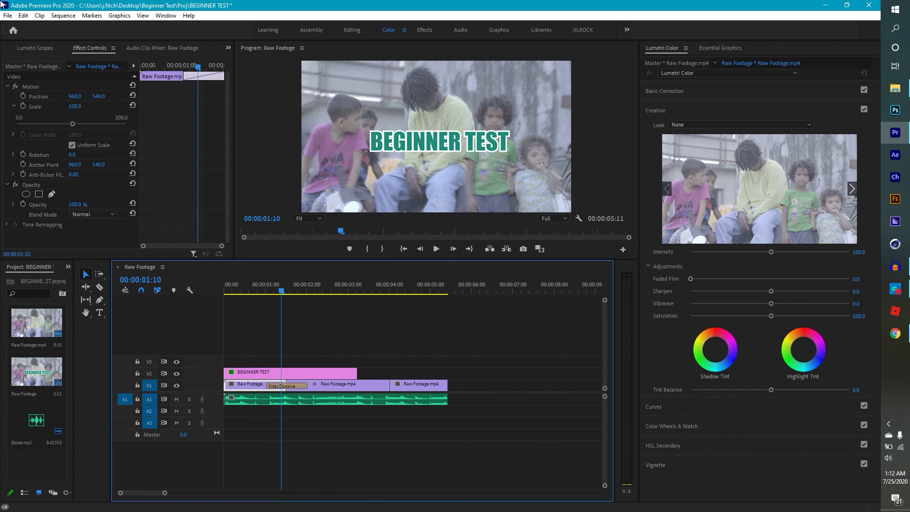
left_click(8, 15)
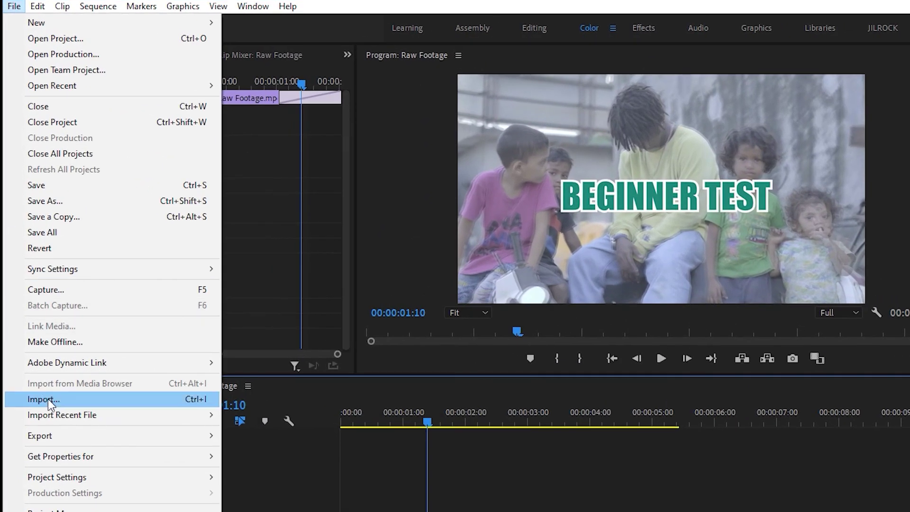
mouse_move(65, 437)
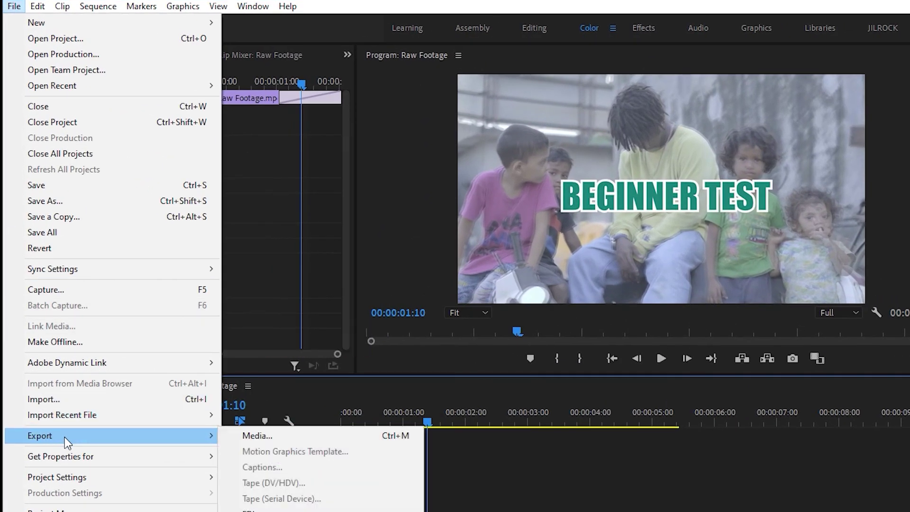
left_click(244, 436)
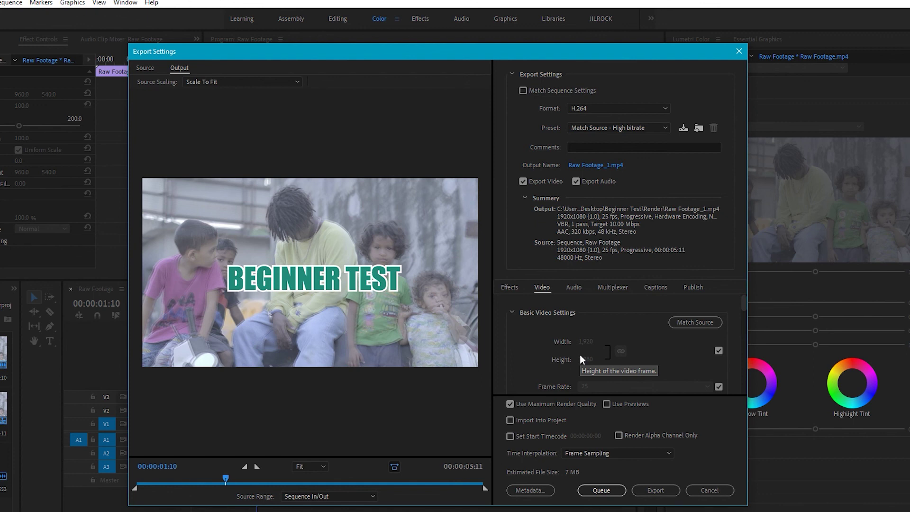
- Review the export formats, keep H.264, and set the output file to Raw Footage_1.mp4 in the Beginner Test Render folder
left_click(577, 109)
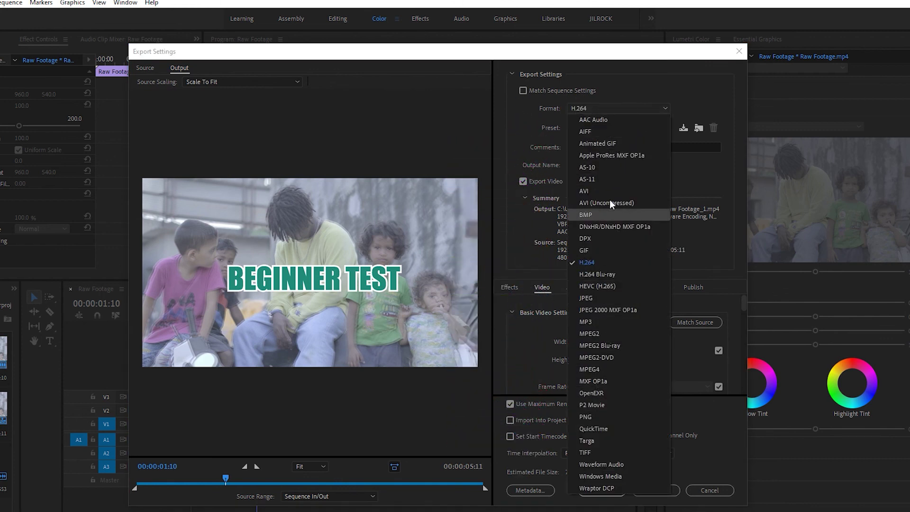
left_click(623, 93)
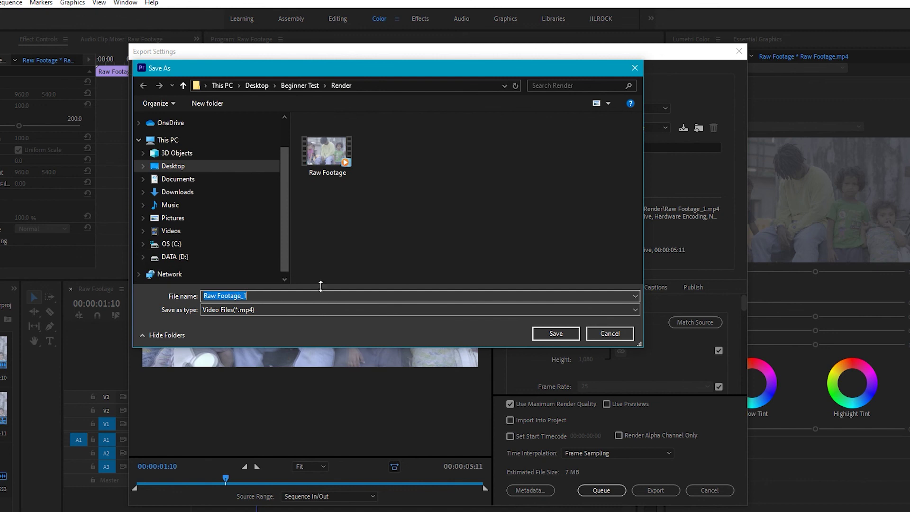
left_click(555, 333)
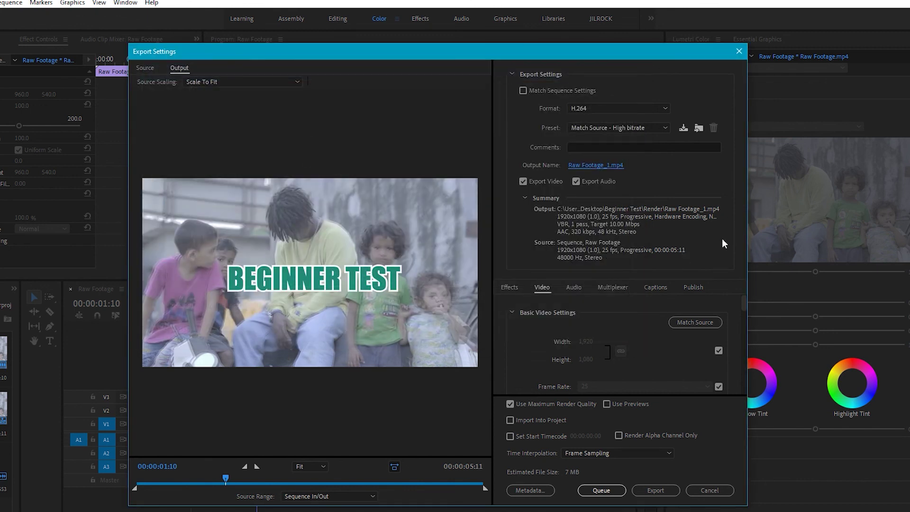
- Enable Render at Maximum Depth in the video settings and export the sequence
left_click_drag(743, 308, 744, 327)
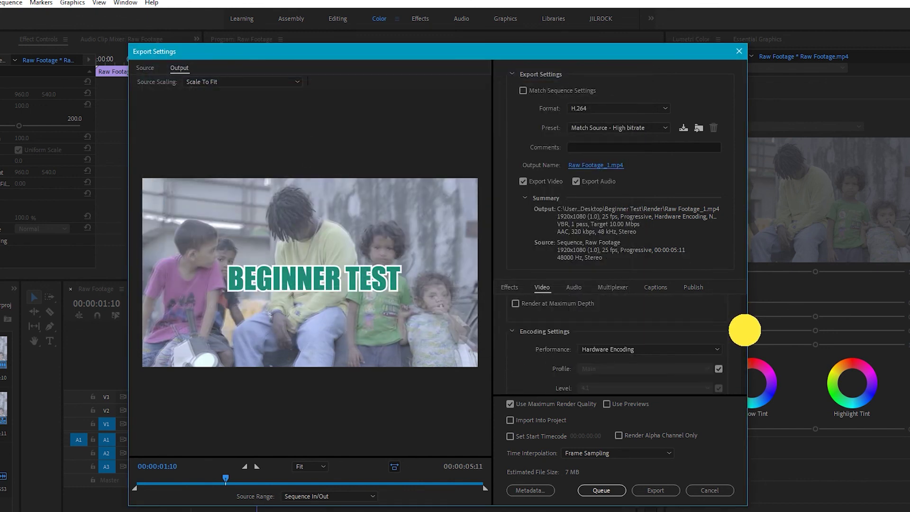
left_click(514, 303)
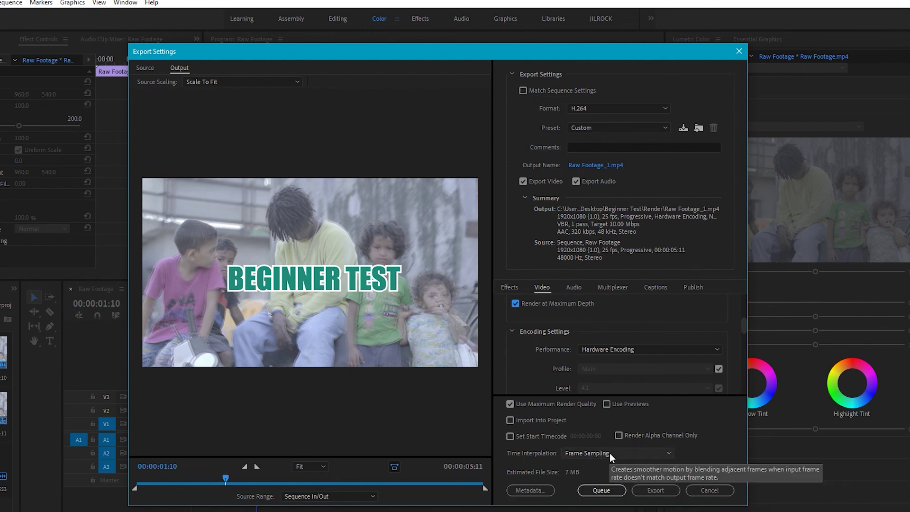
left_click(655, 492)
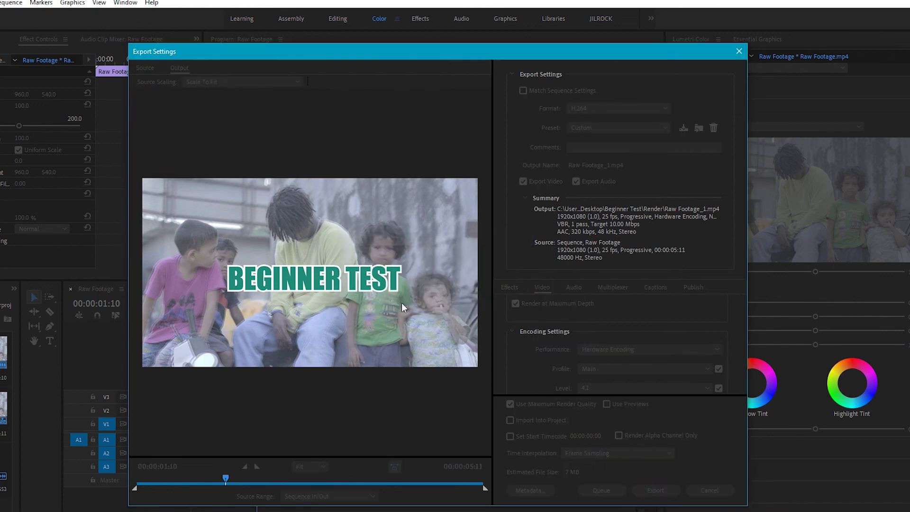